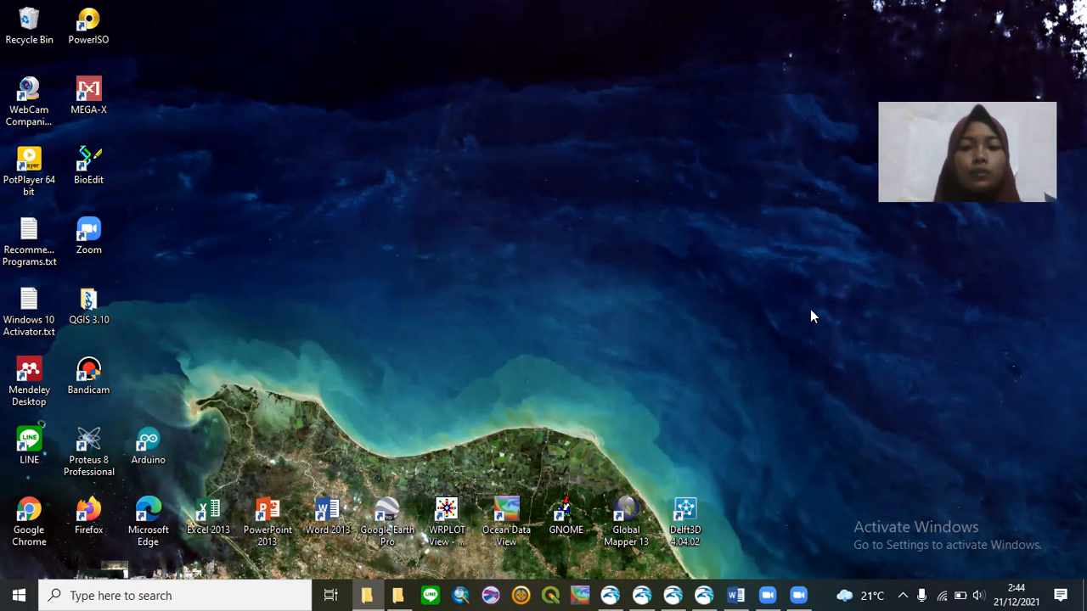
- Bring the open MIKE Zero 2012 window forward from the Windows taskbar
{"action": "left_click", "coordinate": [617, 595]}
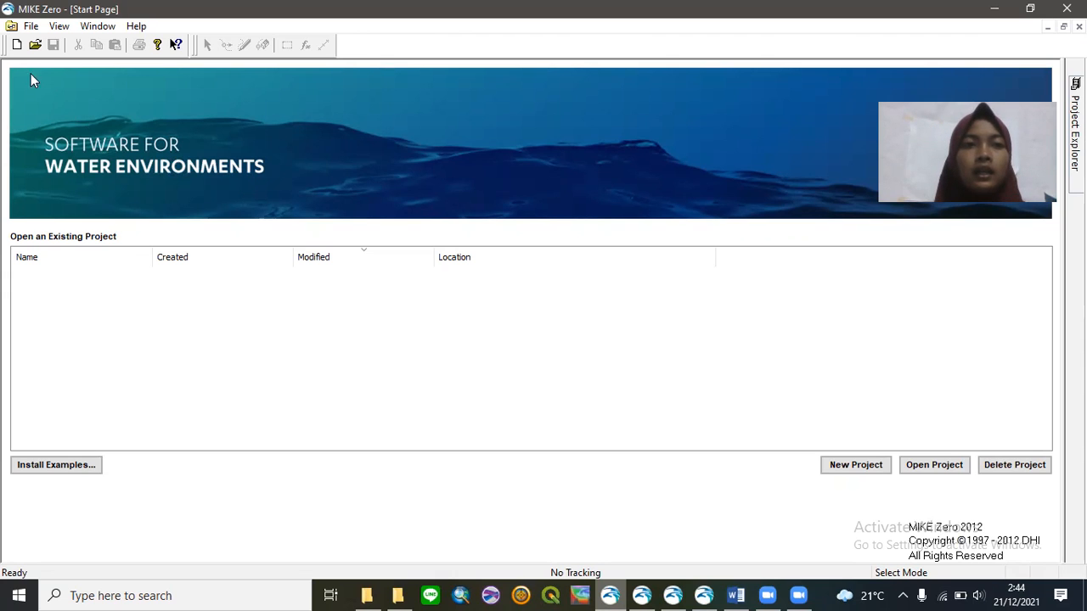
- Open the New File dialog listing MIKE Zero document types
{"action": "left_click", "coordinate": [16, 44]}
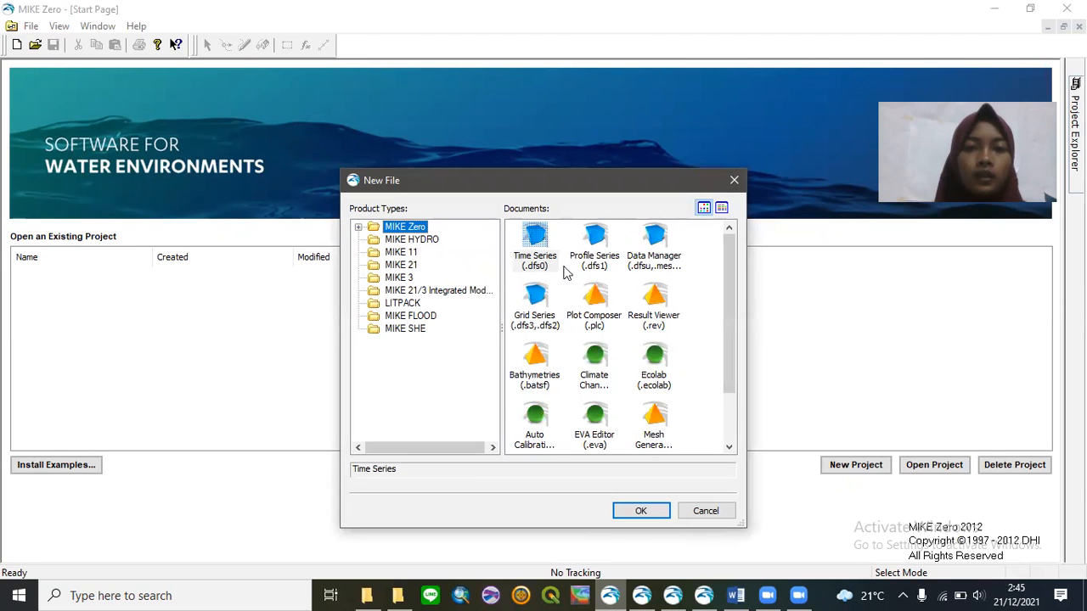
- Create a Profile Series (.dfs1) file from the Cross-shore profile template
{"action": "left_click", "coordinate": [607, 265]}
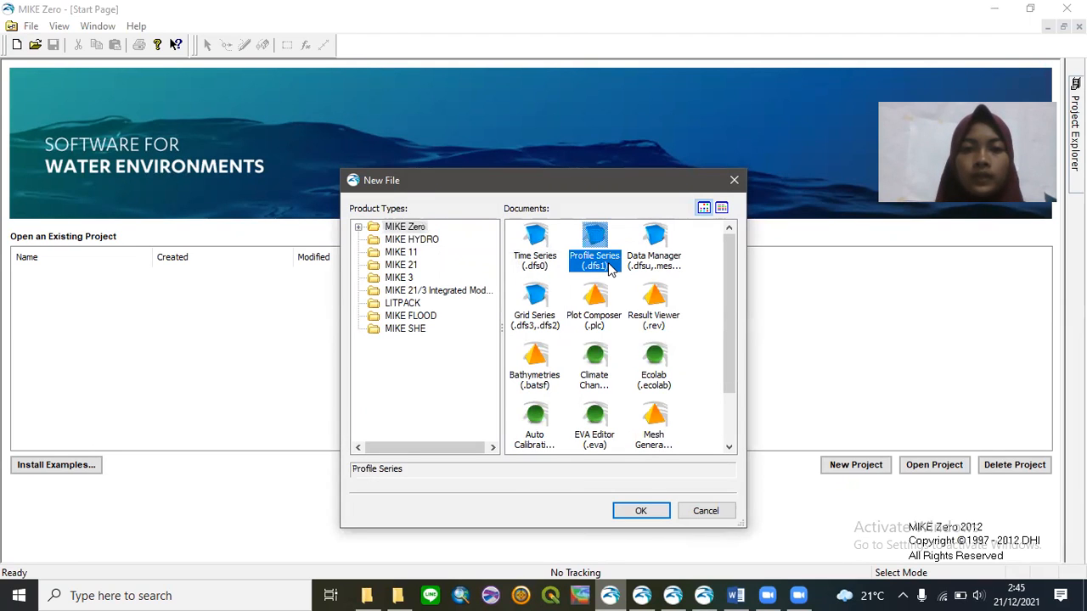
{"action": "left_click", "coordinate": [641, 510]}
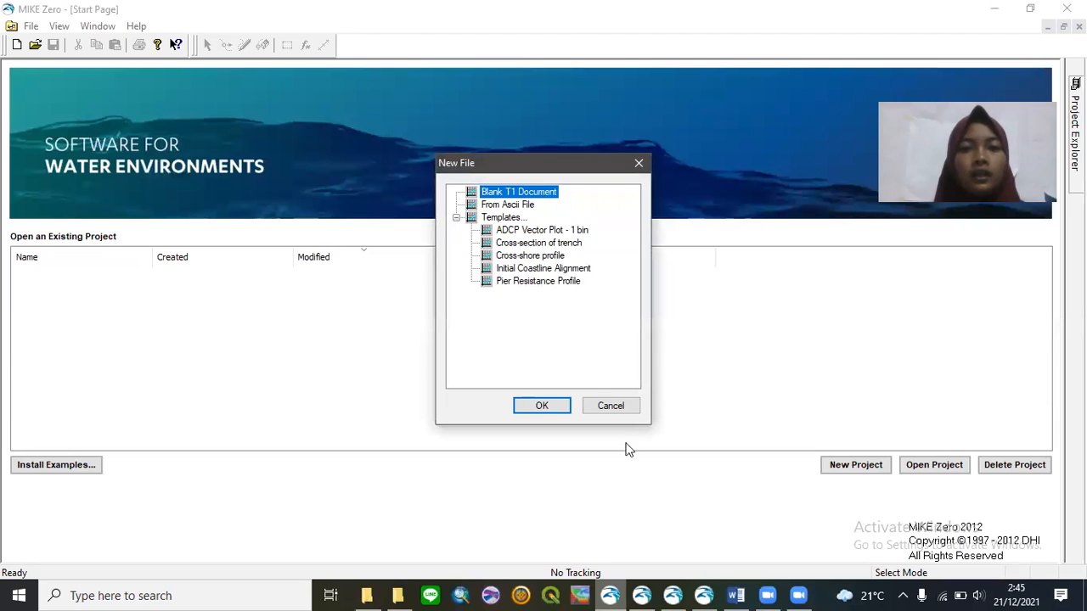
{"action": "left_click", "coordinate": [557, 257]}
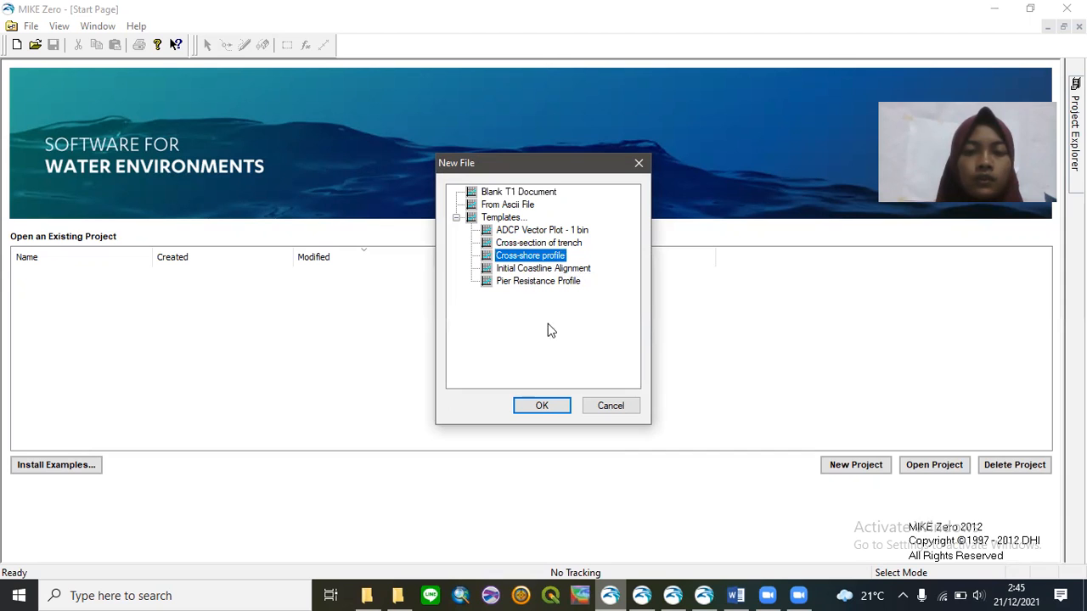
{"action": "left_click", "coordinate": [548, 408]}
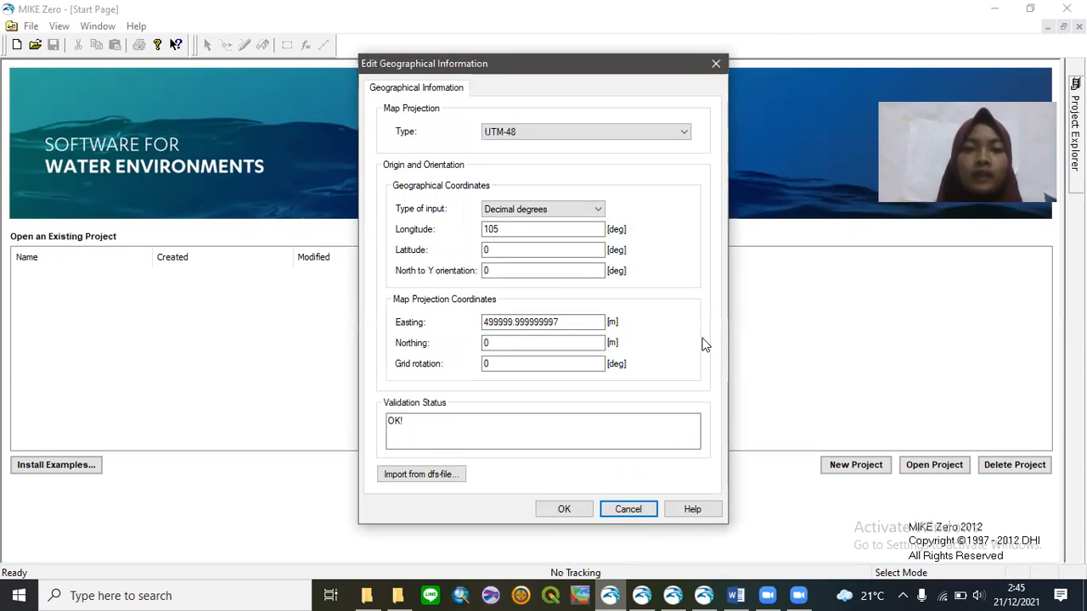
- Set the profile origin to longitude 104.7065 and latitude -6.83, and confirm
{"action": "left_click", "coordinate": [554, 230]}
{"action": "key", "text": "BackSpace"}
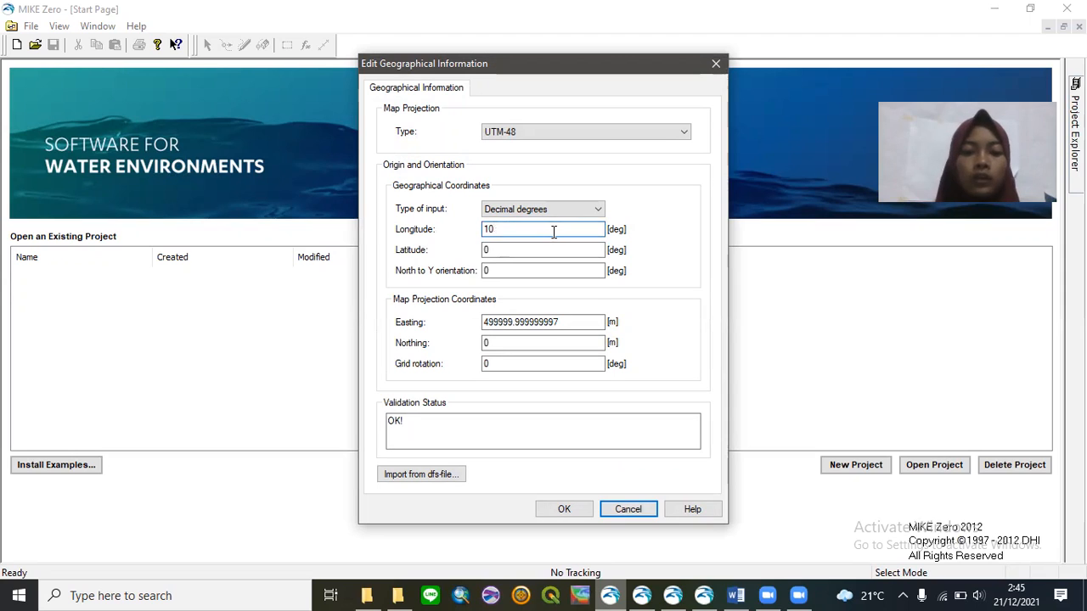
{"action": "type", "text": "4."}
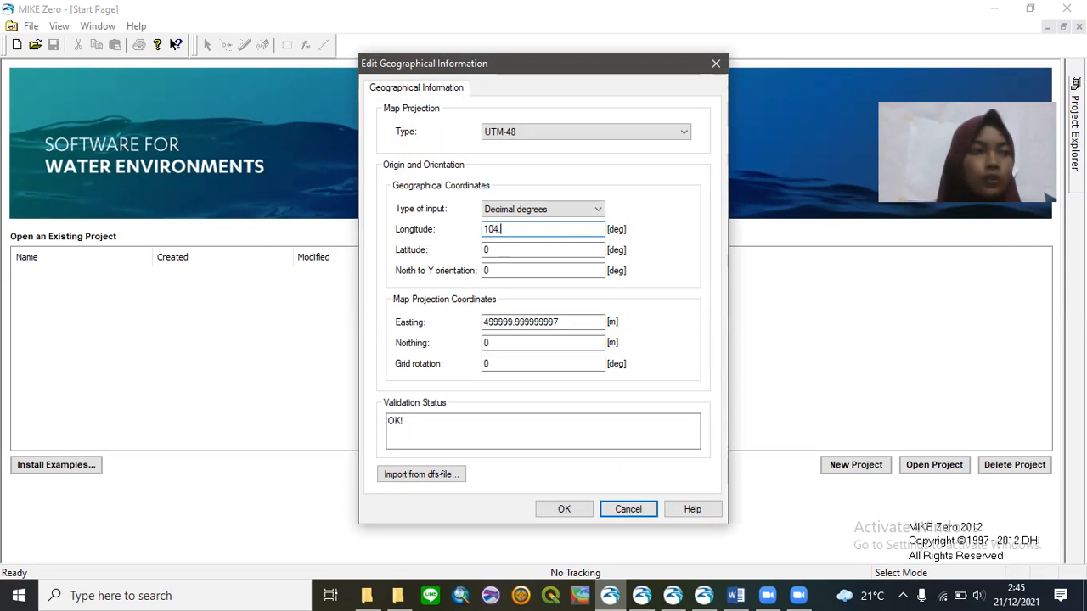
{"action": "type", "text": "7065"}
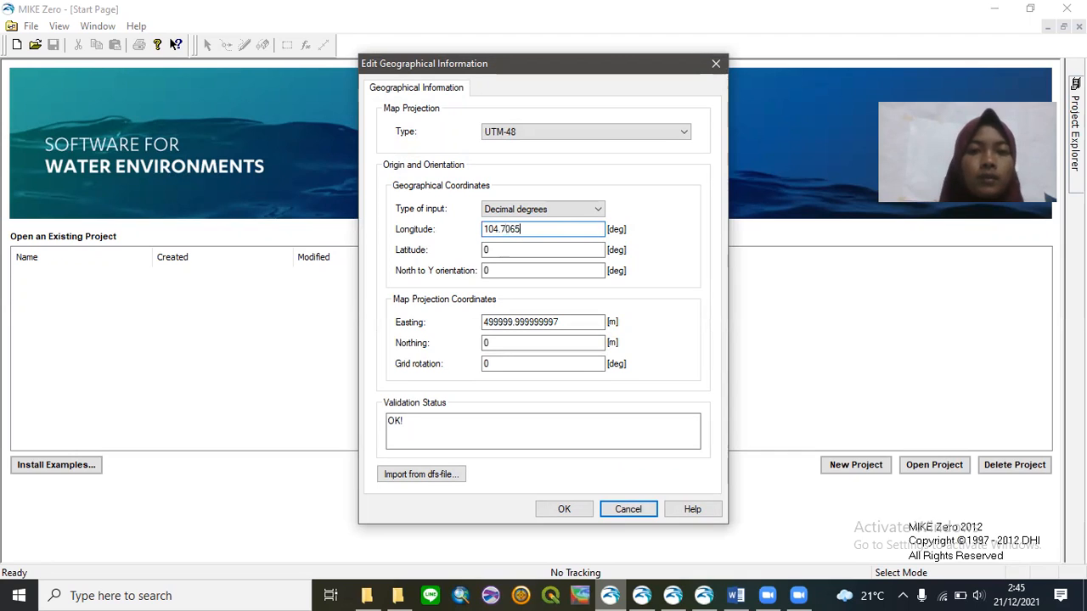
{"action": "double_click", "coordinate": [532, 252]}
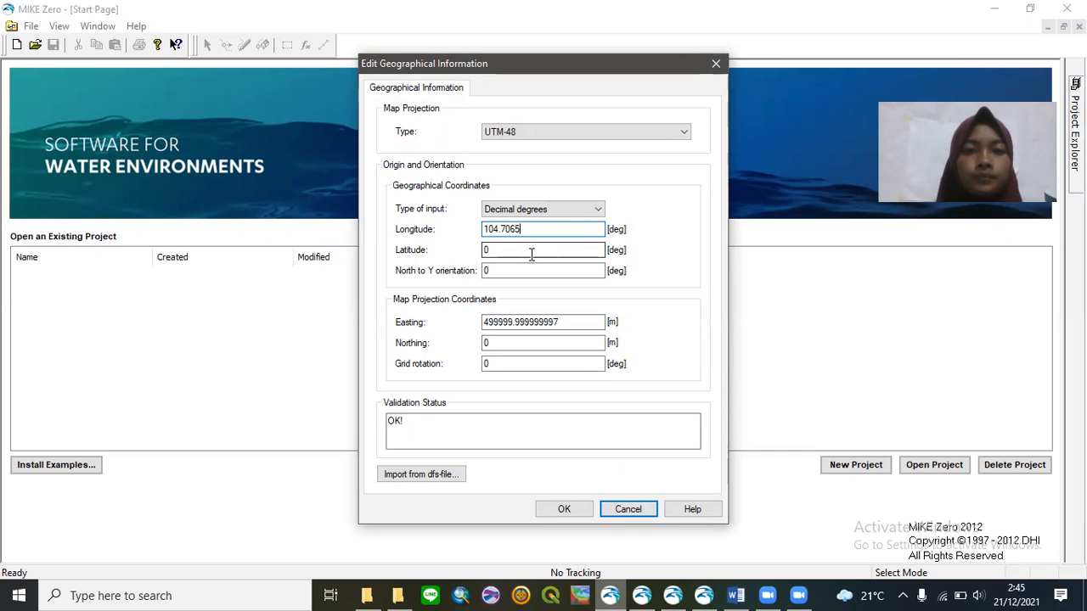
{"action": "key", "text": "BackSpace"}
{"action": "type", "text": "-6"}
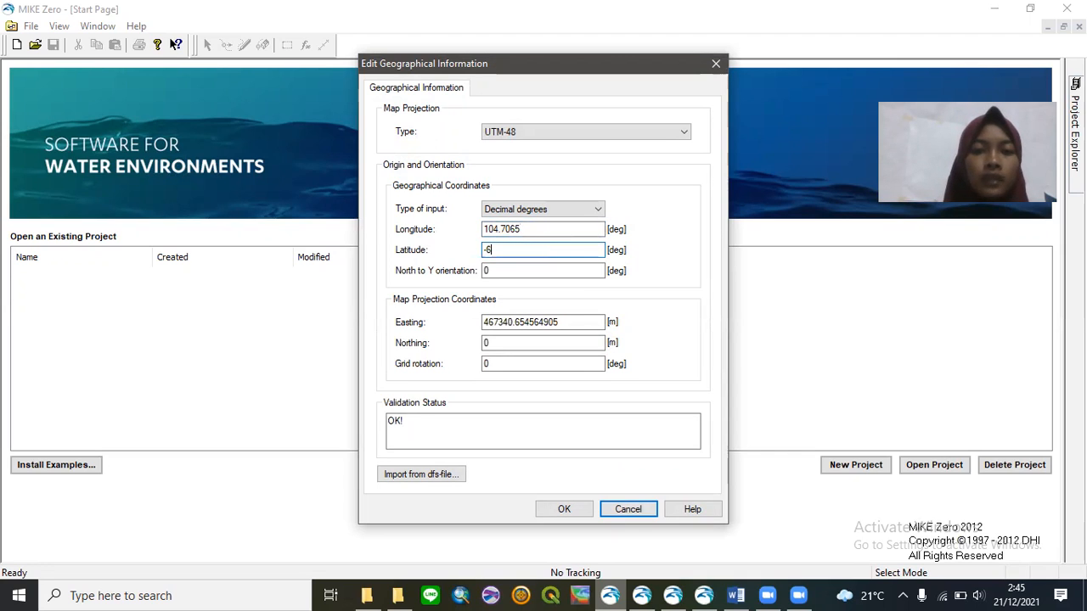
{"action": "type", "text": ".83"}
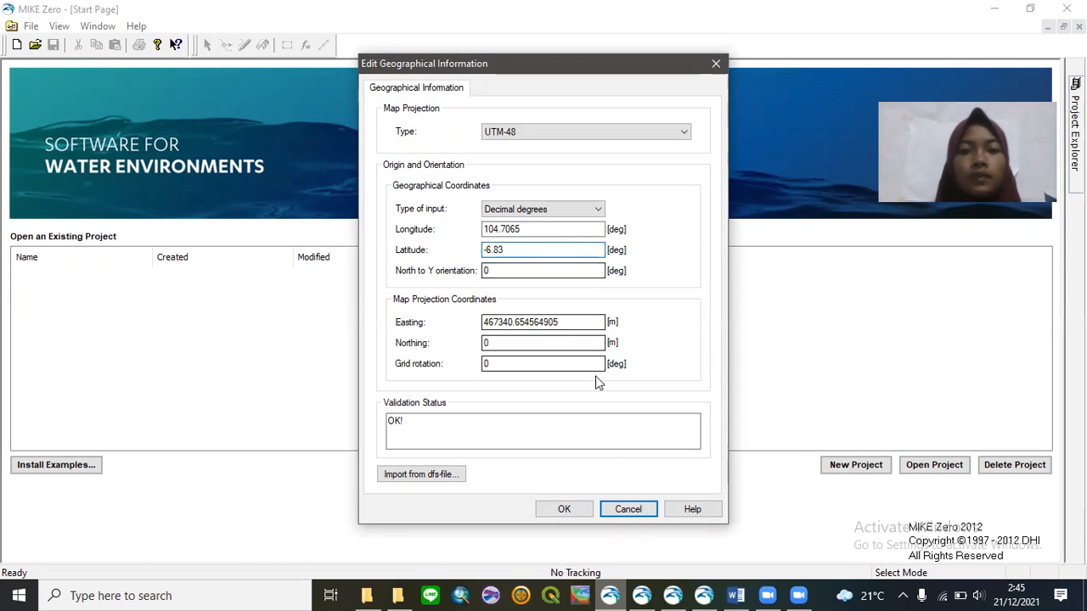
{"action": "left_click", "coordinate": [589, 230]}
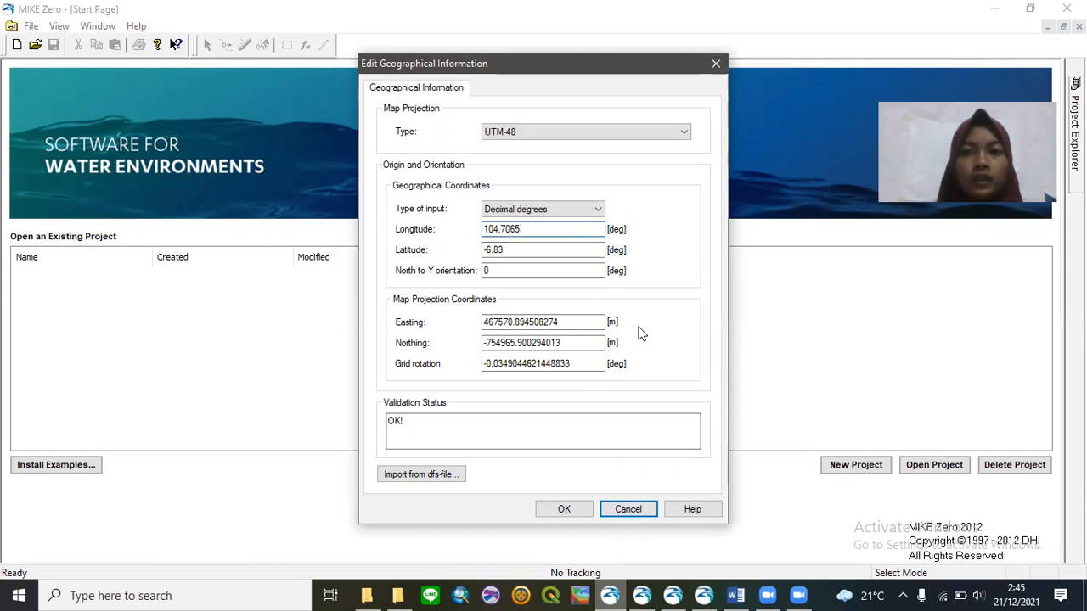
{"action": "left_click", "coordinate": [566, 510]}
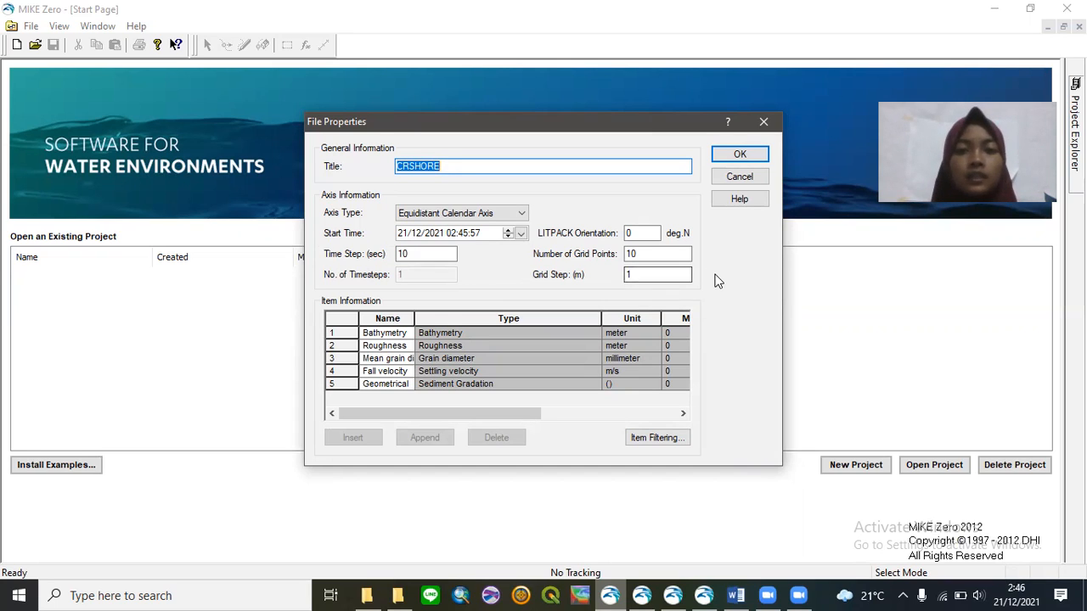
- Accept the CRSHORE properties (10 grid points, 10 s step) to open ProfileEdit1
{"action": "left_click", "coordinate": [734, 155]}
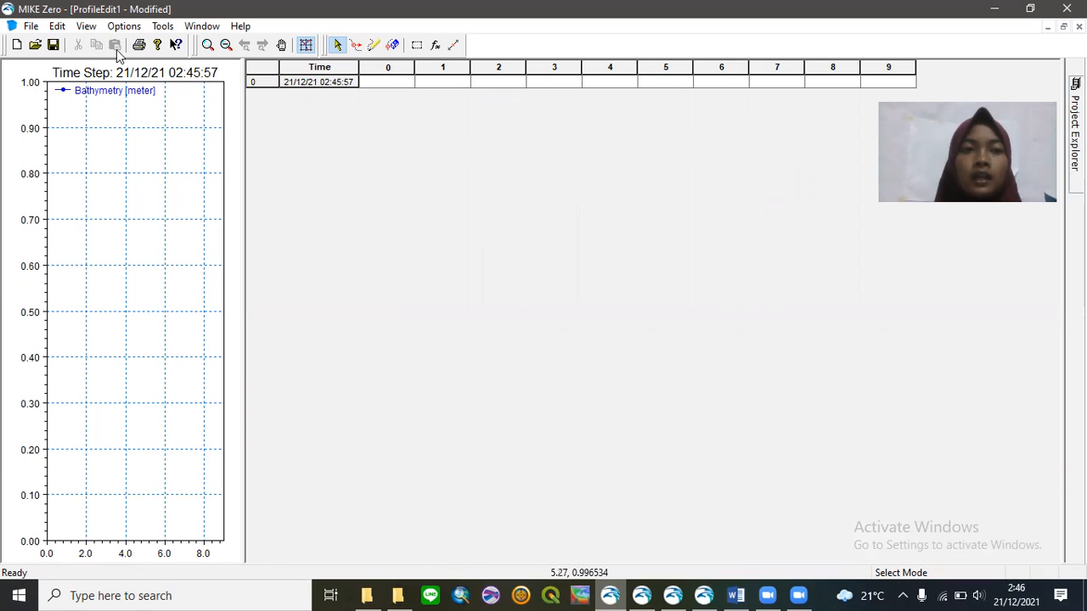
{"action": "left_click", "coordinate": [59, 27]}
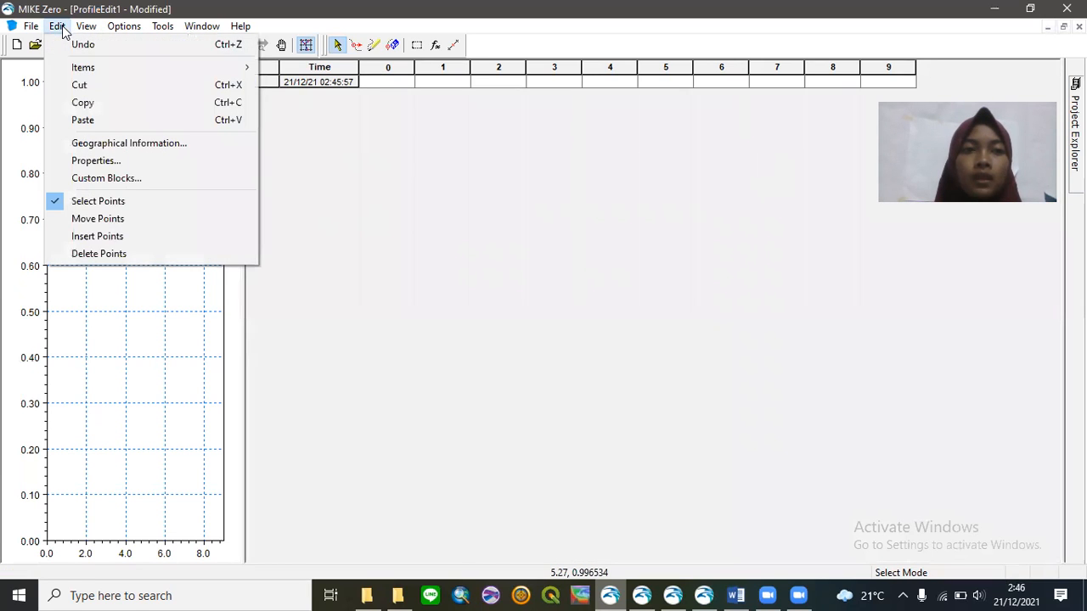
{"action": "mouse_move", "coordinate": [107, 74]}
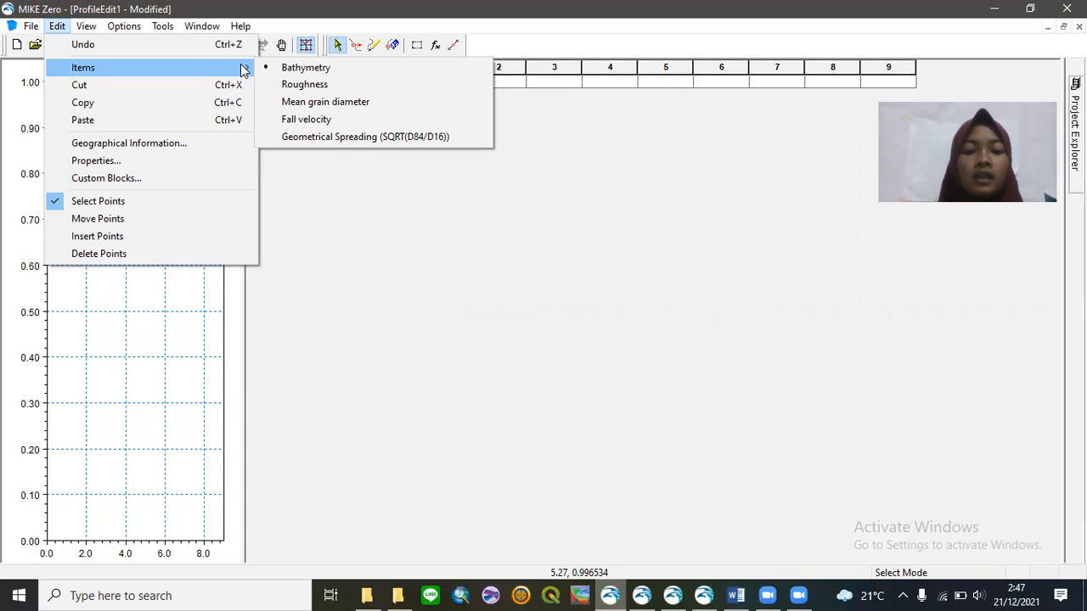
{"action": "key", "text": "XF86MonBrightnessUp"}
{"action": "key", "text": "XF86MonBrightnessUp"}
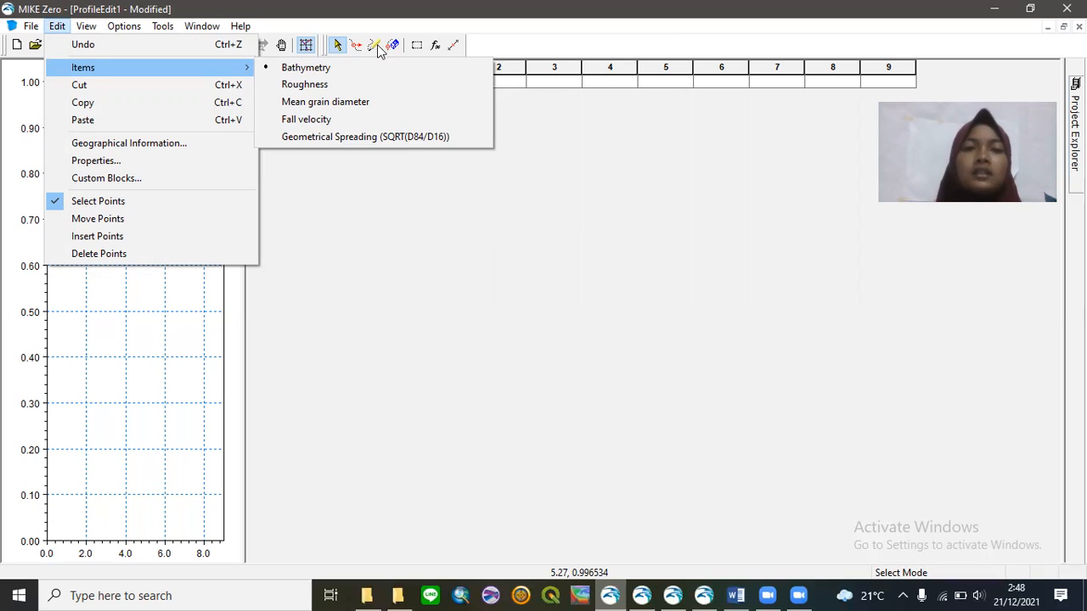
{"action": "left_click", "coordinate": [598, 129]}
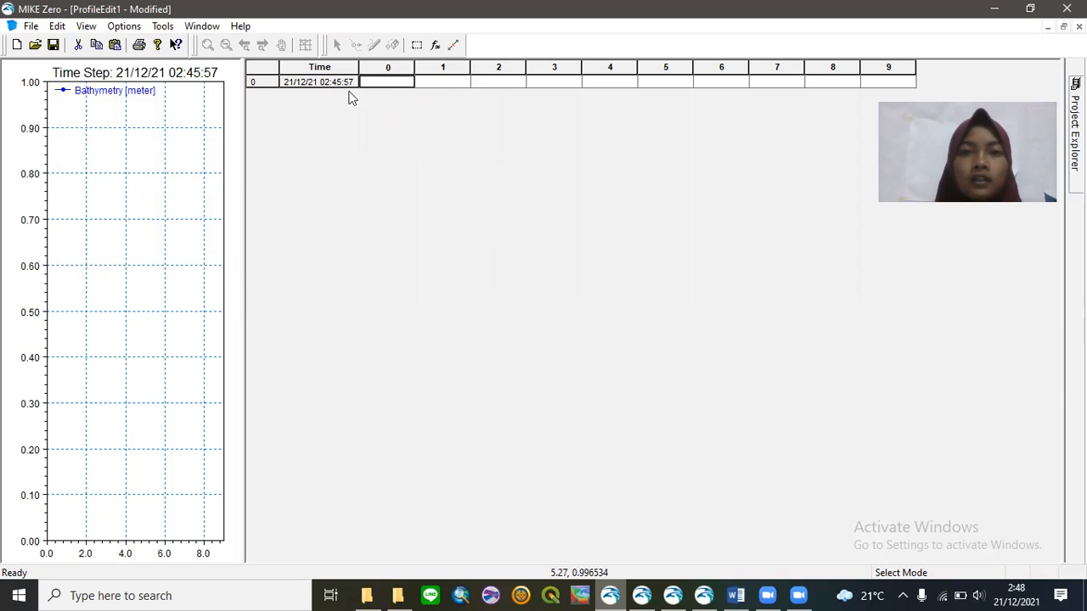
- Glance at the File menu, then switch to the Simple.dfs1 profile window
{"action": "left_click", "coordinate": [31, 27]}
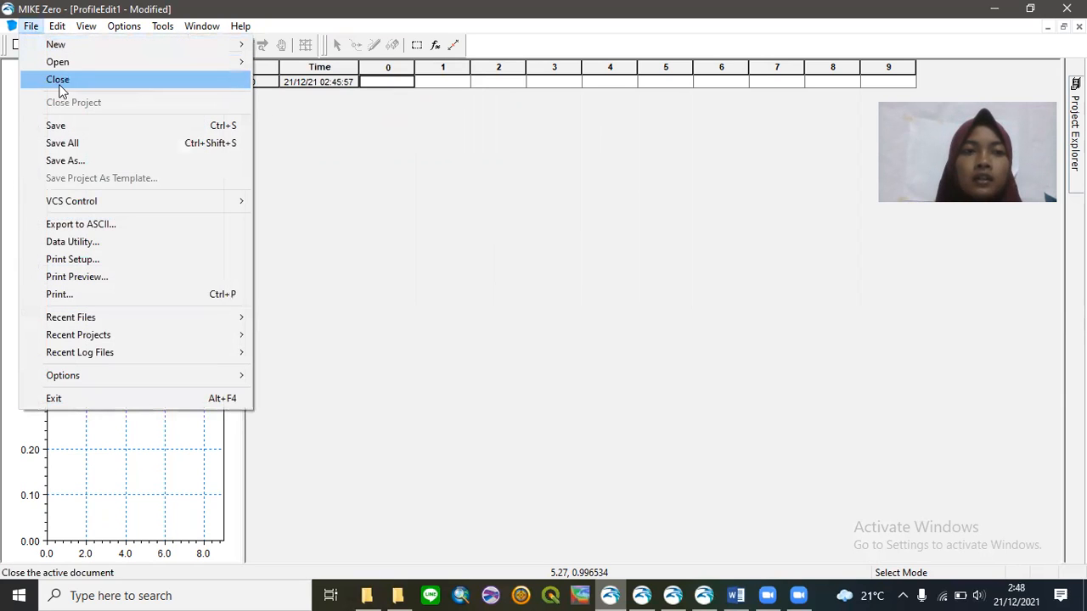
{"action": "left_click", "coordinate": [338, 147]}
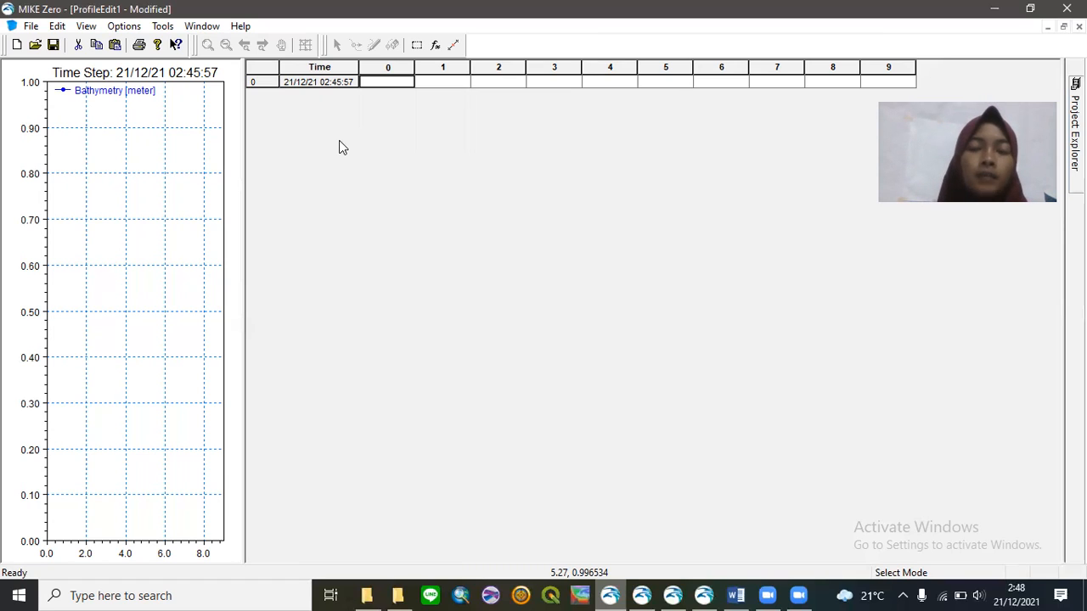
{"action": "left_click", "coordinate": [645, 586]}
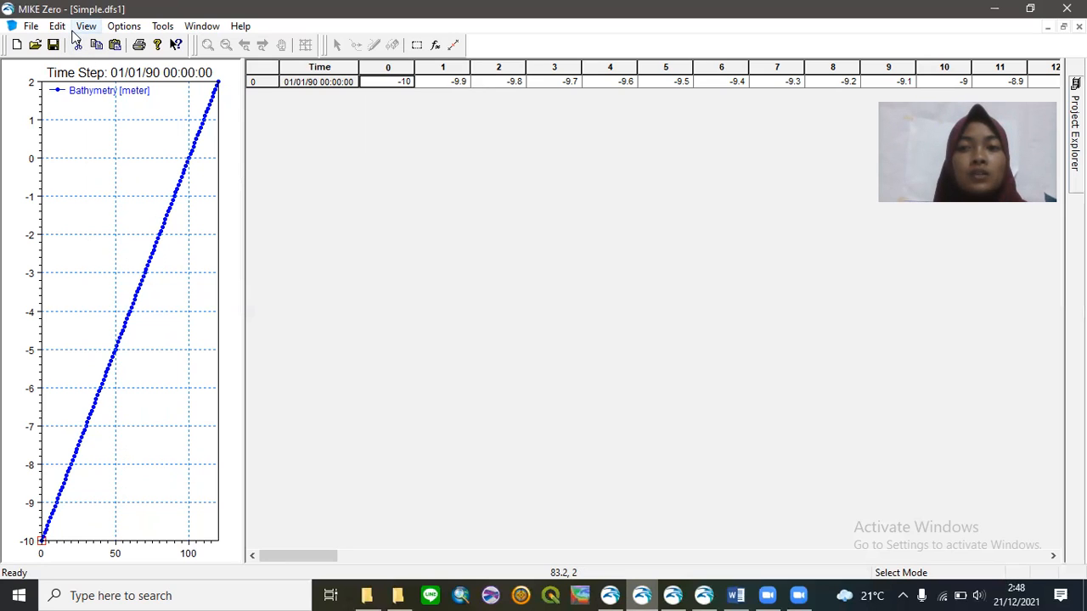
- Display the Roughness values, then the Mean grain diameter values of Simple.dfs1
{"action": "left_click", "coordinate": [82, 27]}
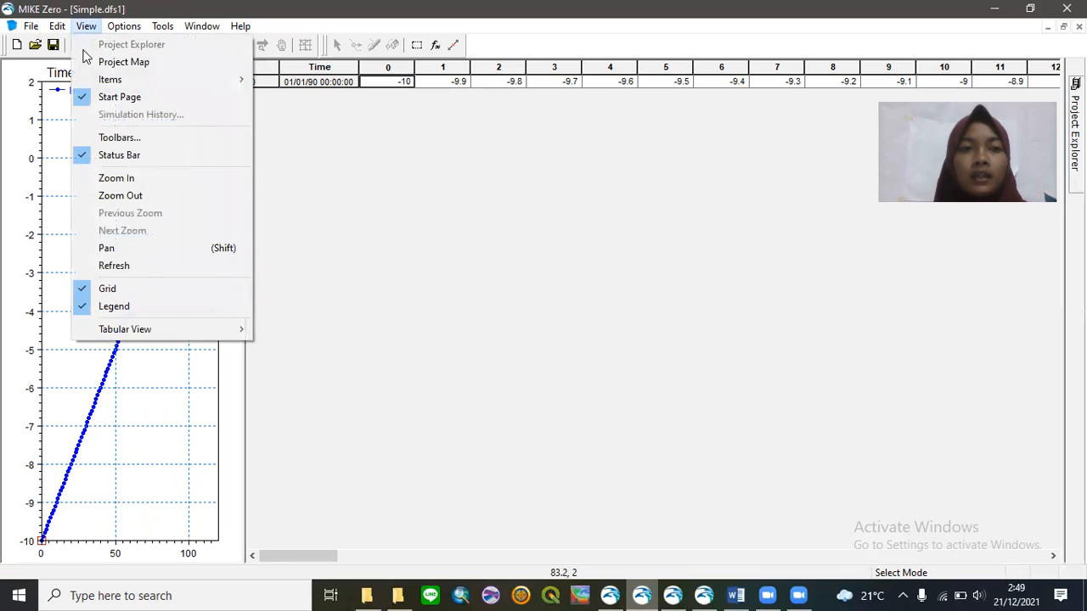
{"action": "mouse_move", "coordinate": [121, 81]}
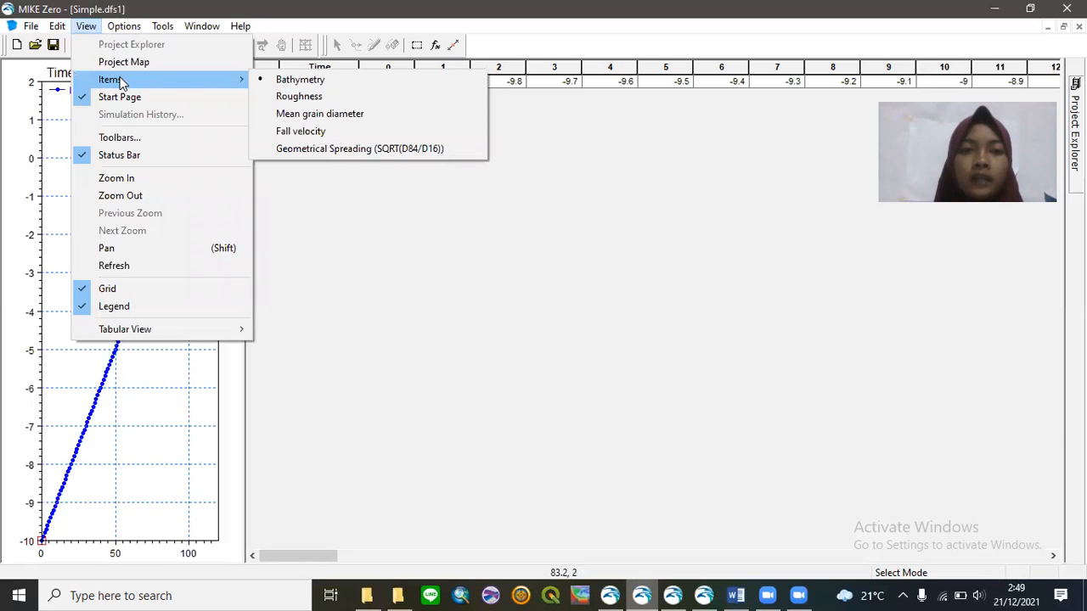
{"action": "left_click", "coordinate": [373, 231]}
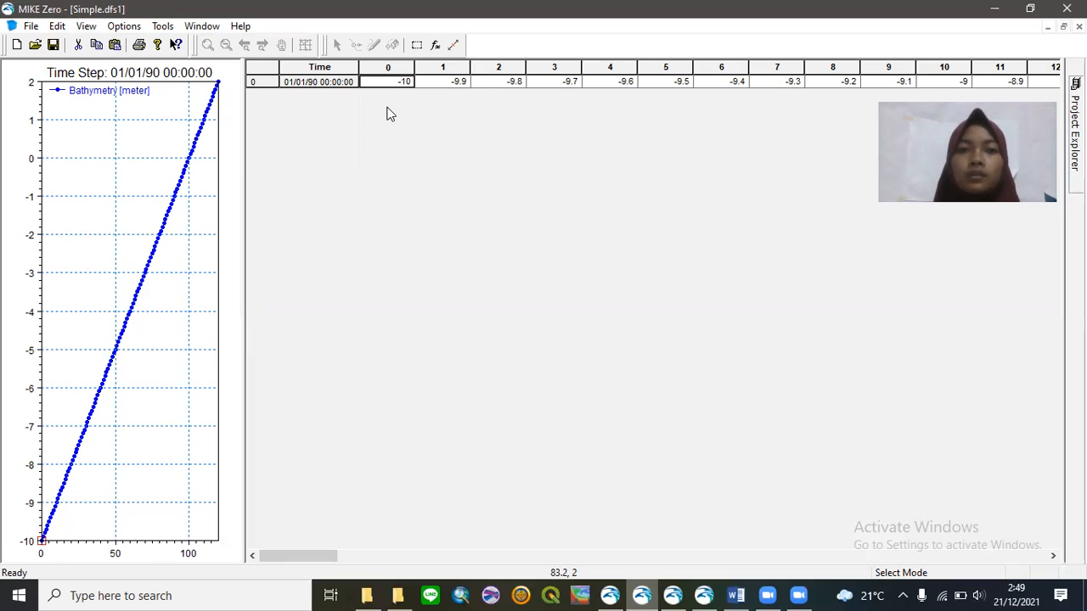
{"action": "left_click", "coordinate": [90, 27]}
{"action": "mouse_move", "coordinate": [245, 81]}
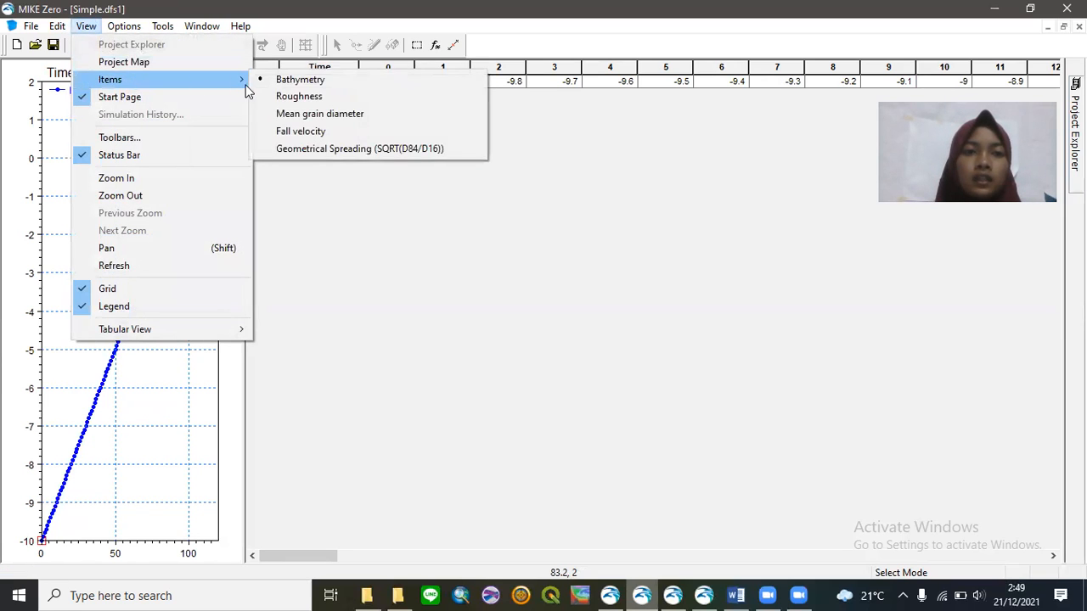
{"action": "left_click", "coordinate": [270, 100]}
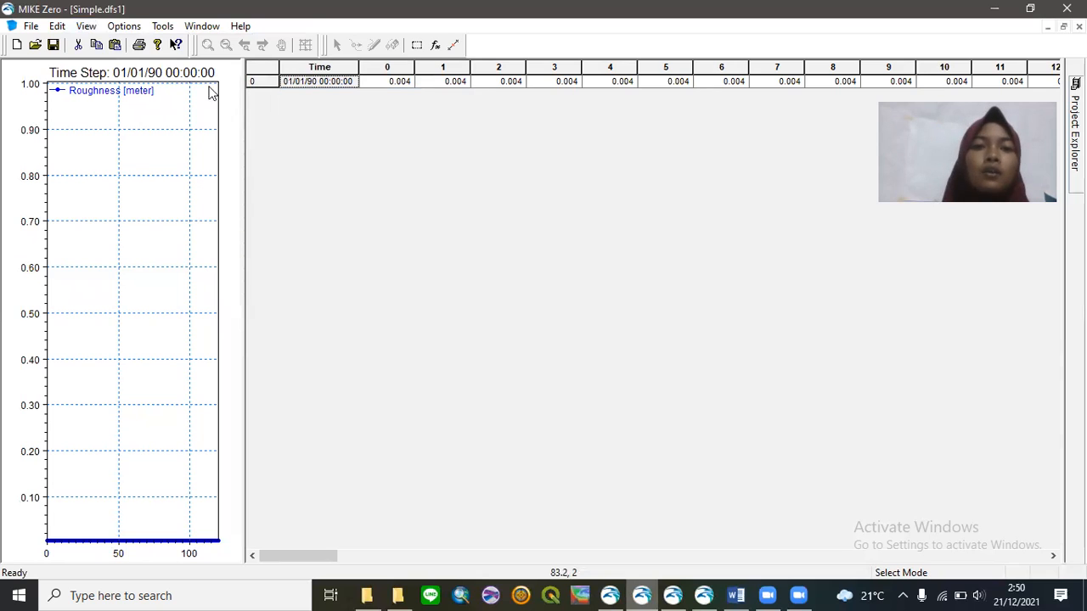
{"action": "left_click", "coordinate": [89, 28]}
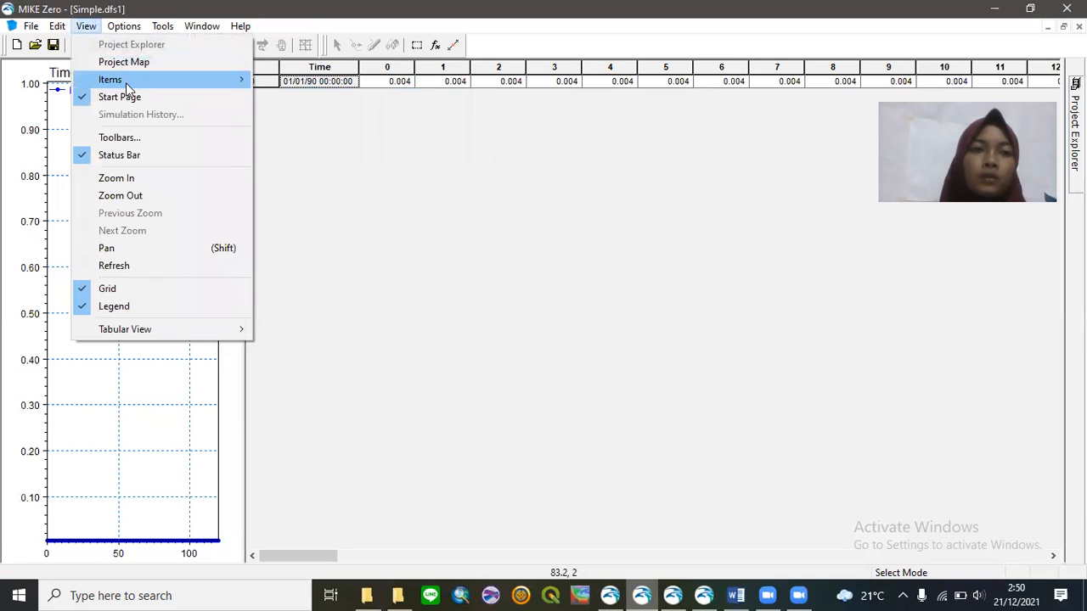
{"action": "mouse_move", "coordinate": [129, 83]}
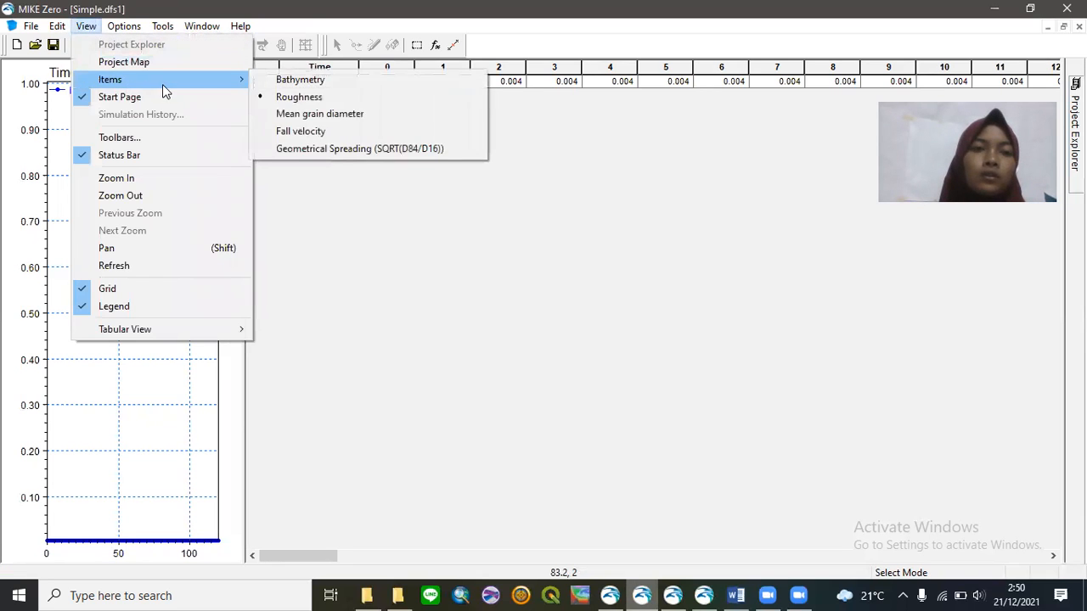
{"action": "left_click", "coordinate": [305, 113]}
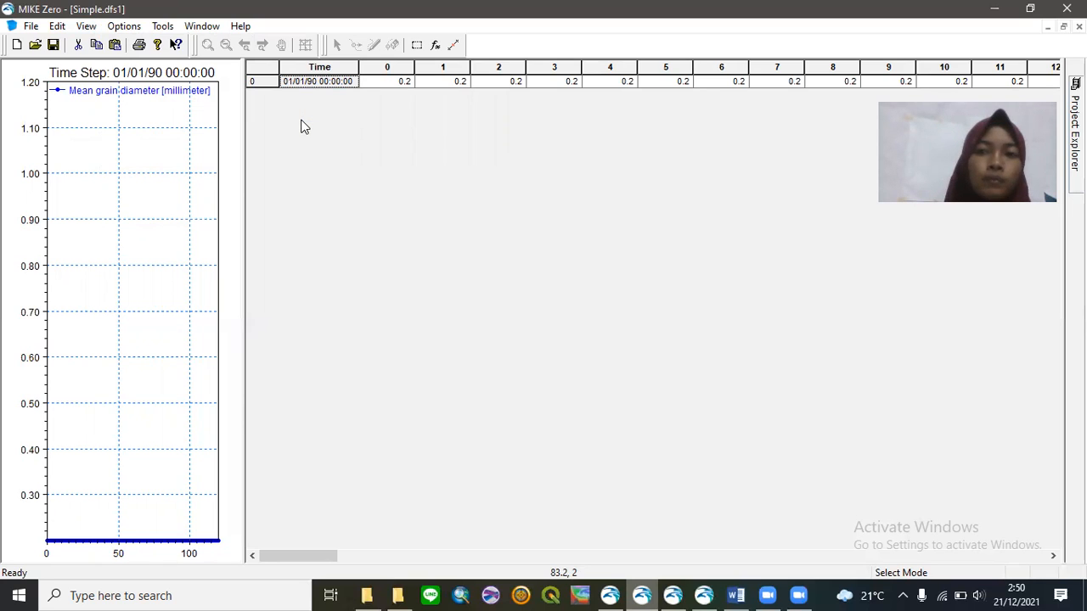
- Display Fall velocity, then Geometrical Spreading, before returning to ProfileEdit1
{"action": "left_click", "coordinate": [87, 26]}
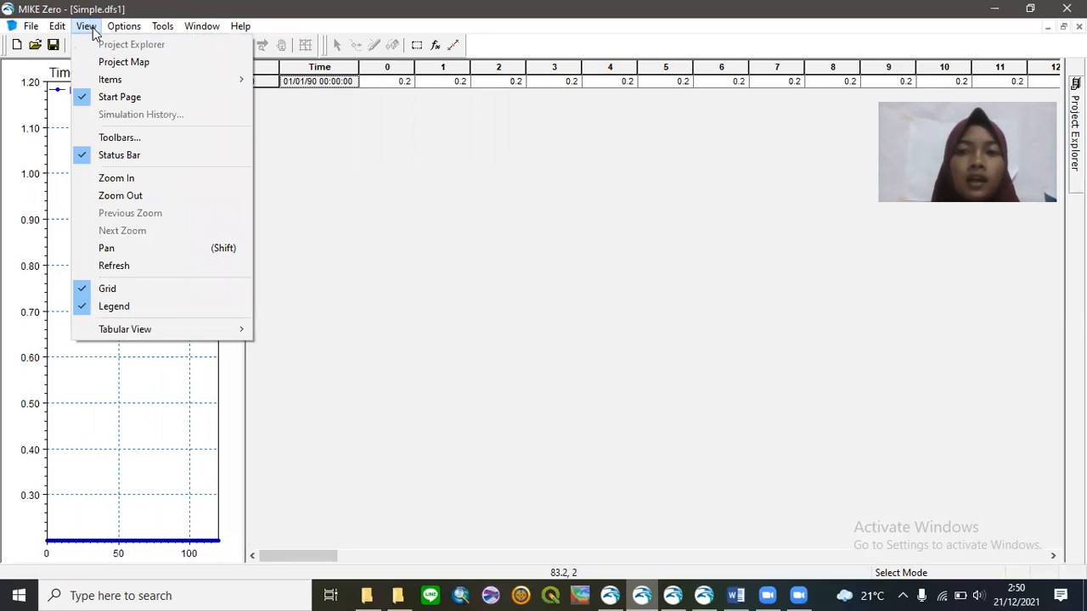
{"action": "mouse_move", "coordinate": [231, 78]}
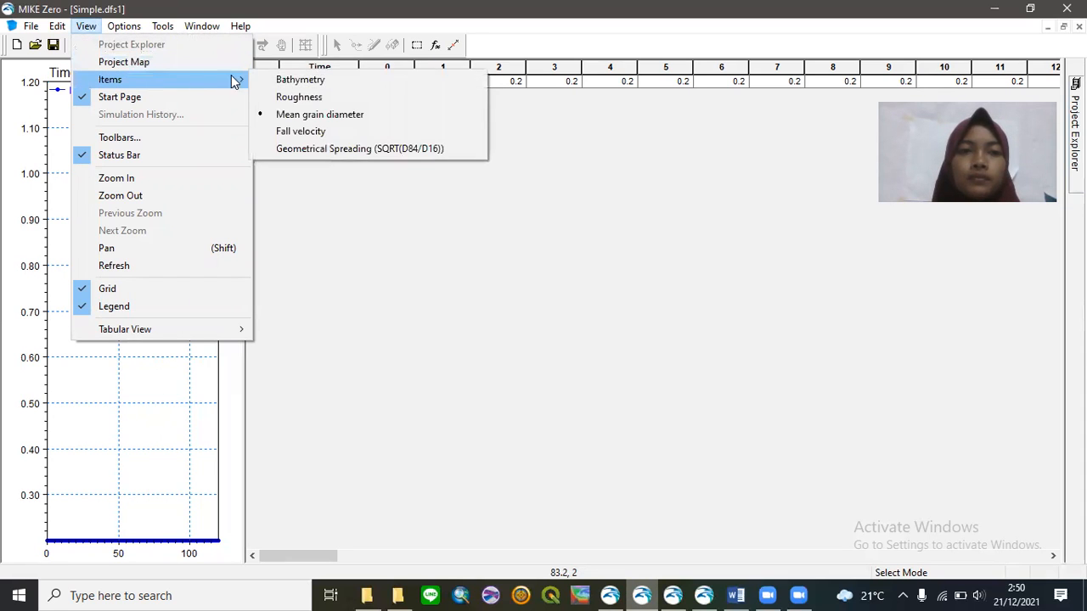
{"action": "left_click", "coordinate": [292, 131]}
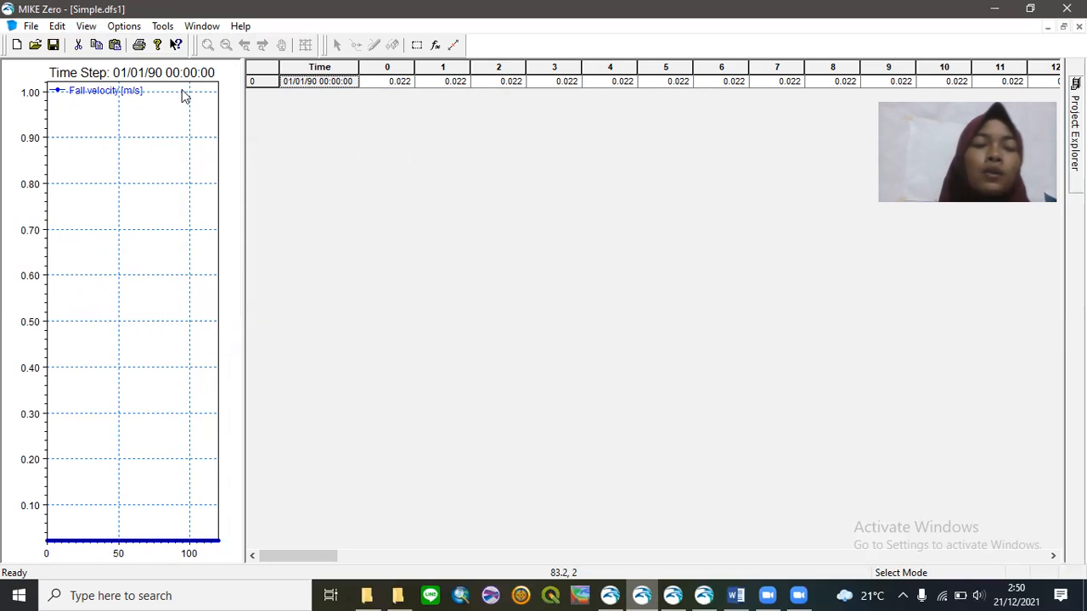
{"action": "left_click", "coordinate": [88, 28]}
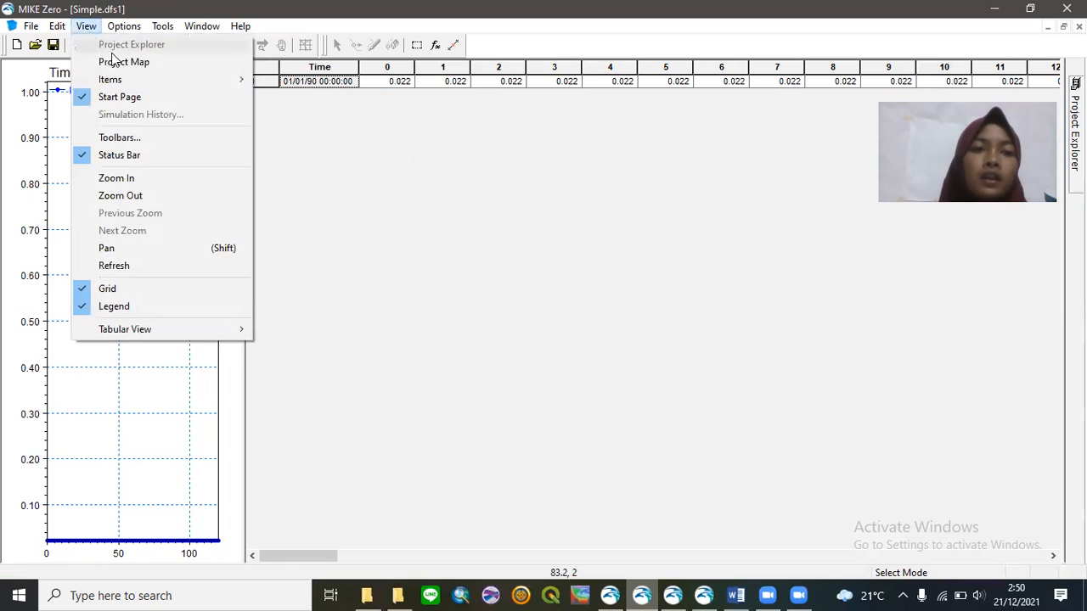
{"action": "mouse_move", "coordinate": [155, 83]}
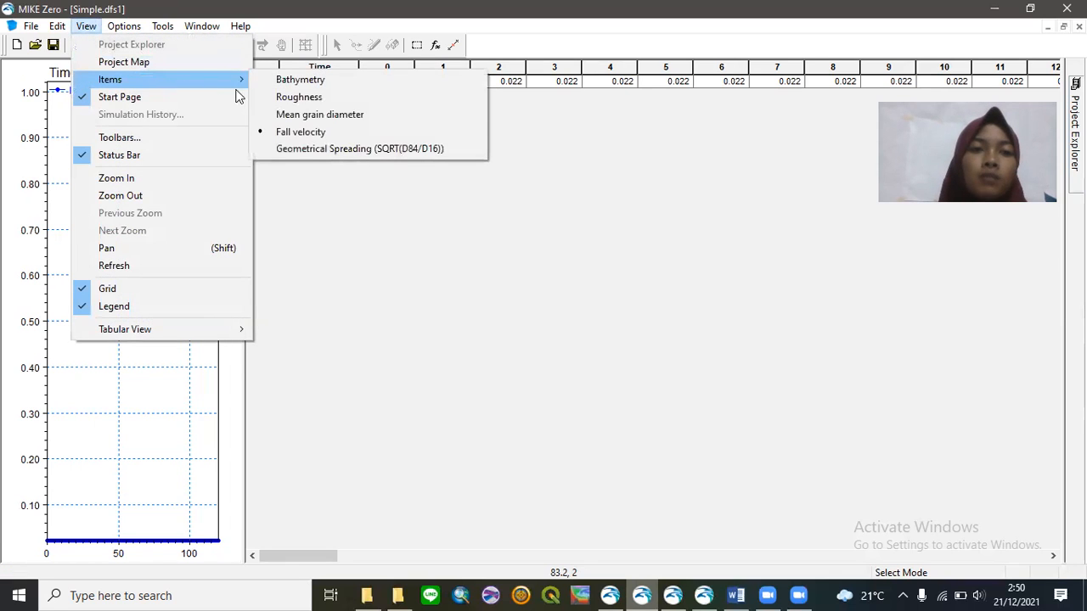
{"action": "left_click", "coordinate": [285, 150]}
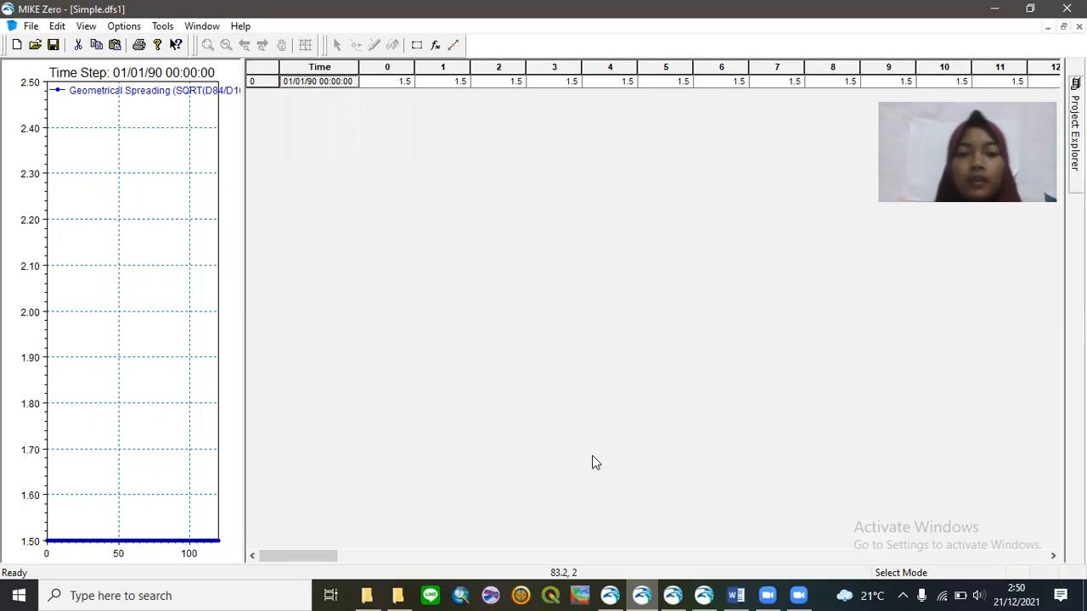
{"action": "left_click", "coordinate": [610, 595]}
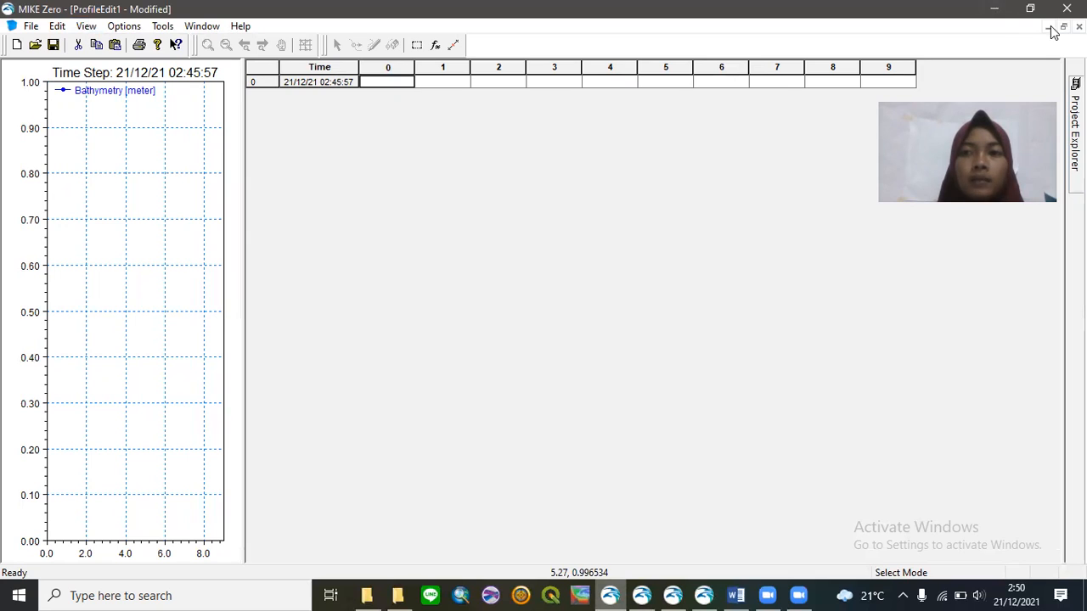
- Discard ProfileEdit1 unsaved and start a Profile Series from the Initial Coastline Alignment template
{"action": "left_click", "coordinate": [1079, 27]}
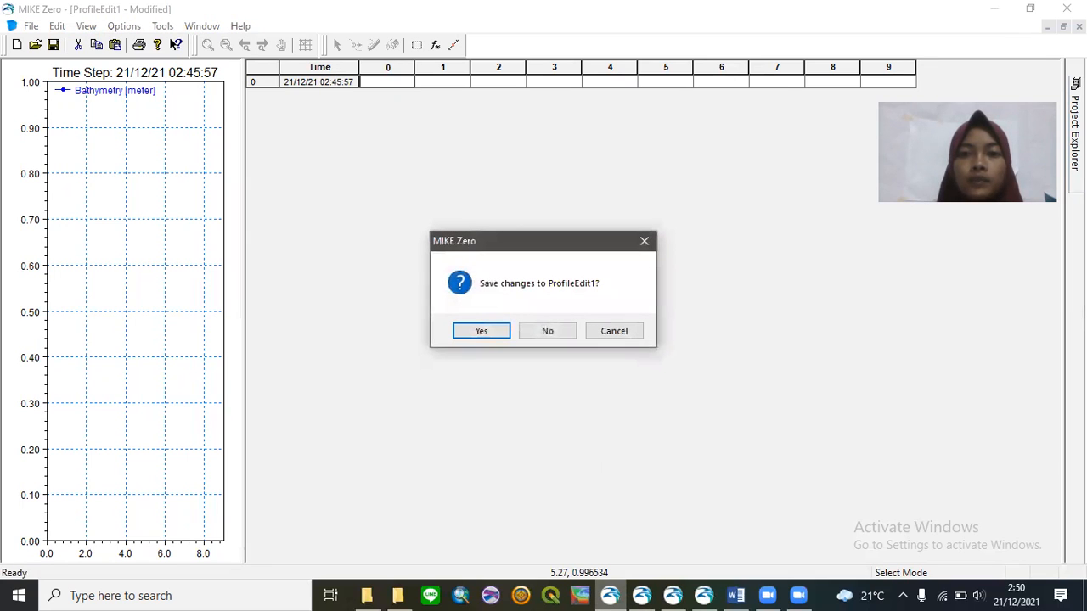
{"action": "left_click", "coordinate": [553, 331]}
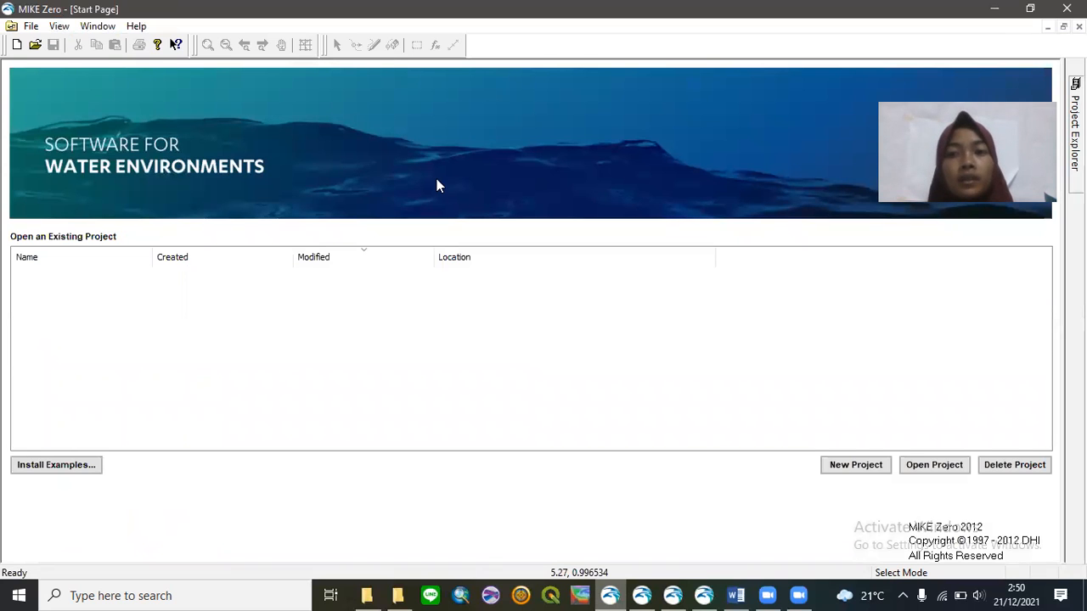
{"action": "left_click", "coordinate": [15, 45]}
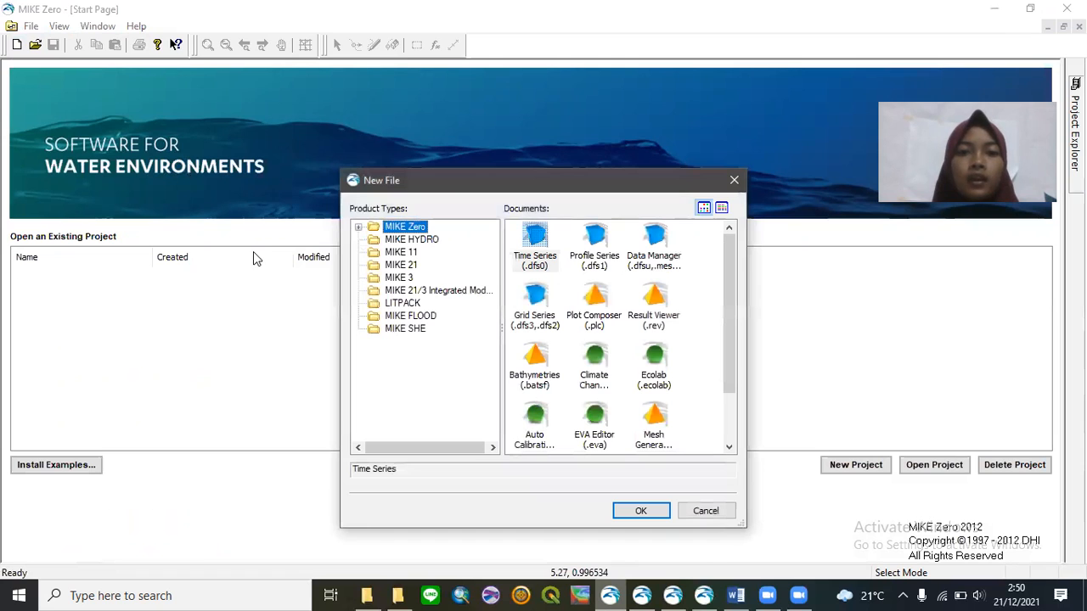
{"action": "left_click", "coordinate": [592, 263]}
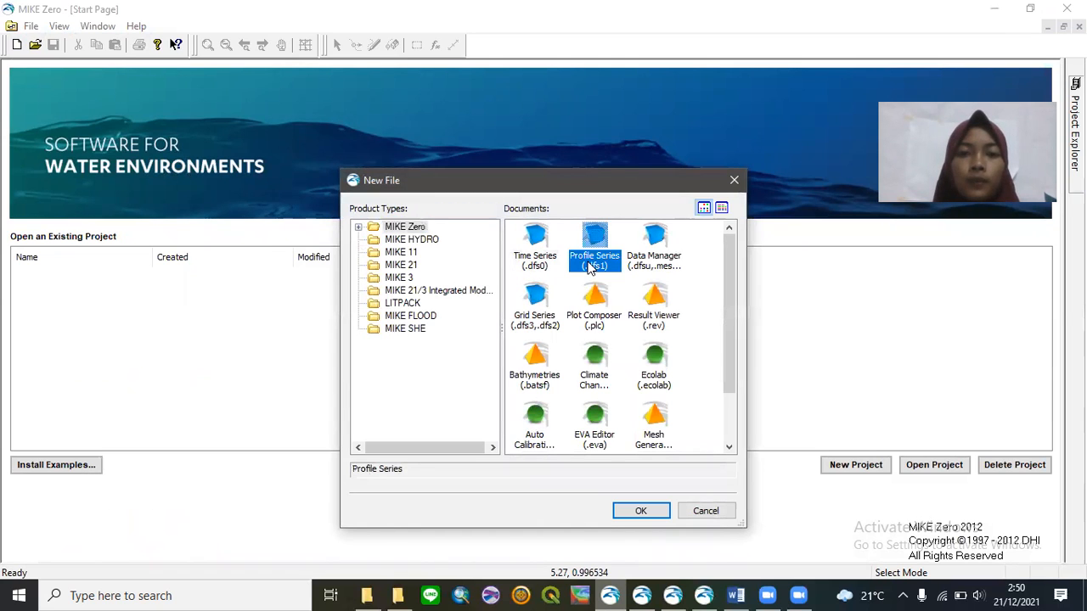
{"action": "left_click", "coordinate": [638, 509]}
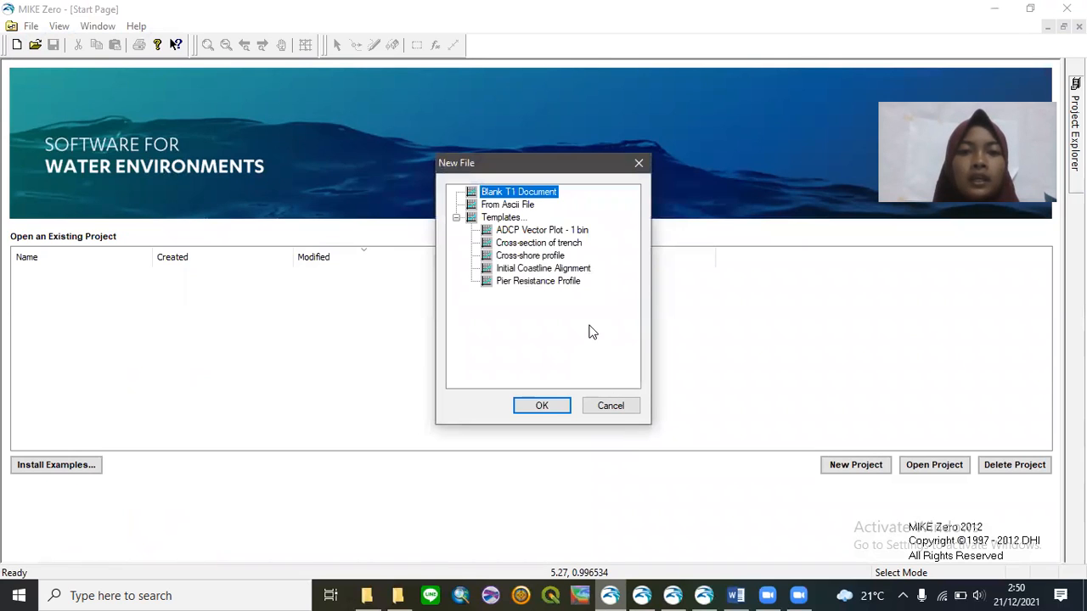
{"action": "left_click", "coordinate": [577, 270]}
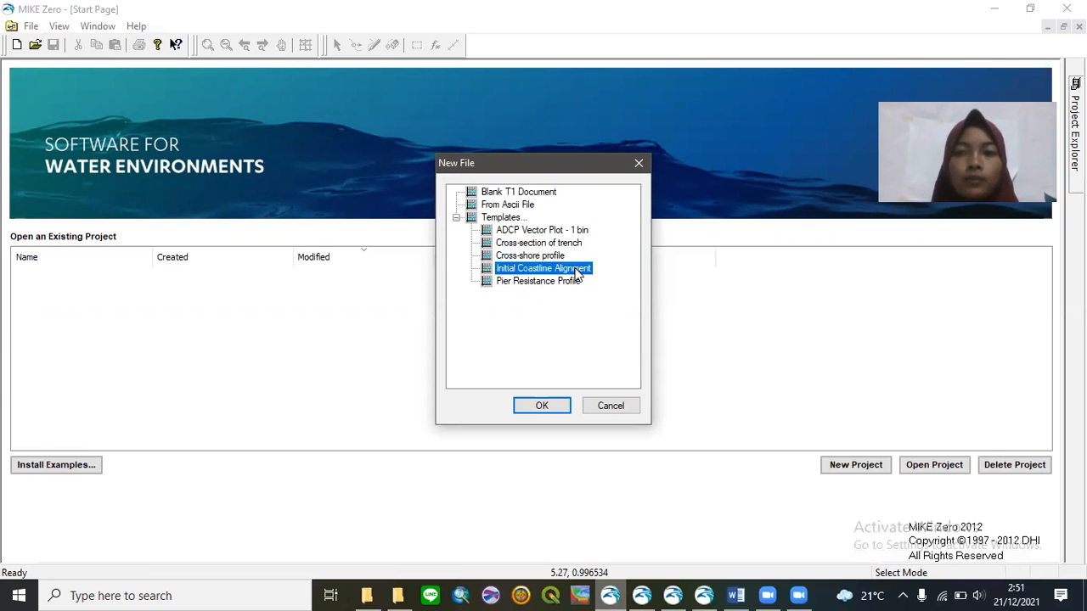
- Give the coastline file longitude 104.6075 and latitude -6.83, and accept the geographical settings
{"action": "left_click", "coordinate": [540, 406]}
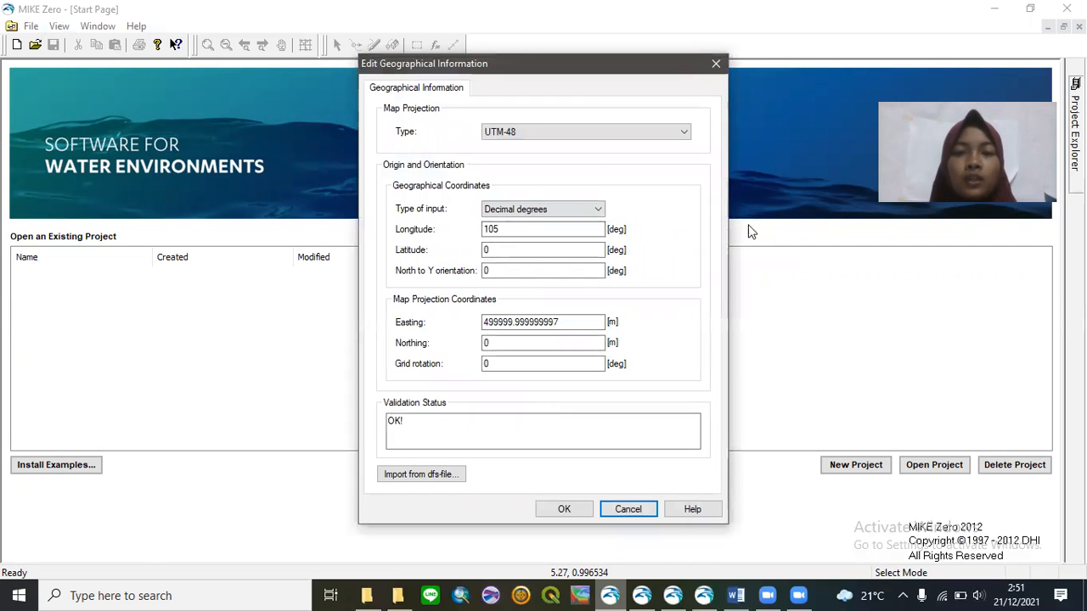
{"action": "left_click", "coordinate": [533, 227]}
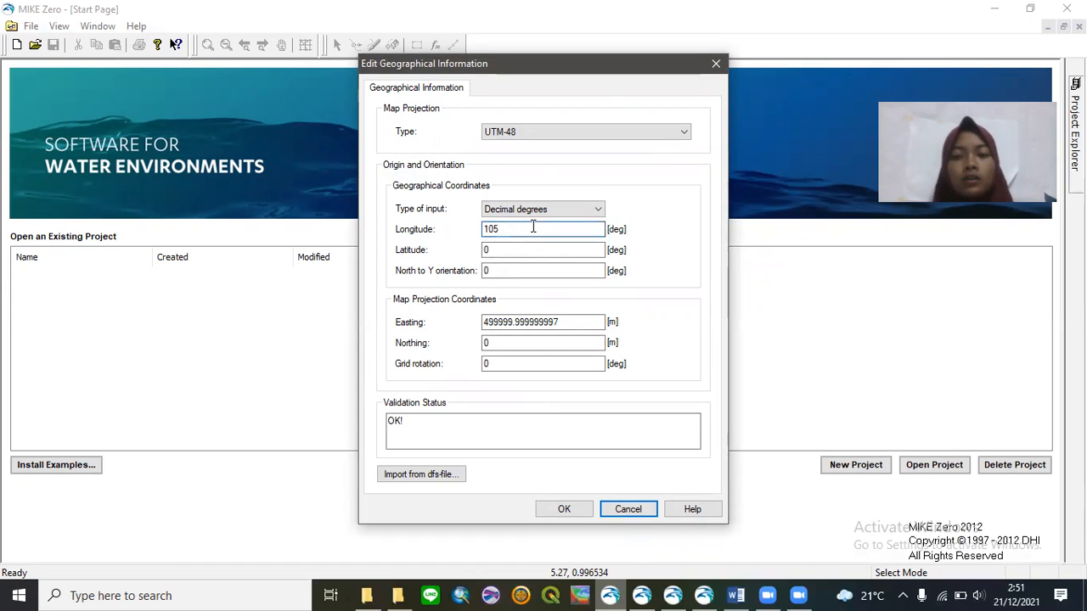
{"action": "key", "text": "BackSpace"}
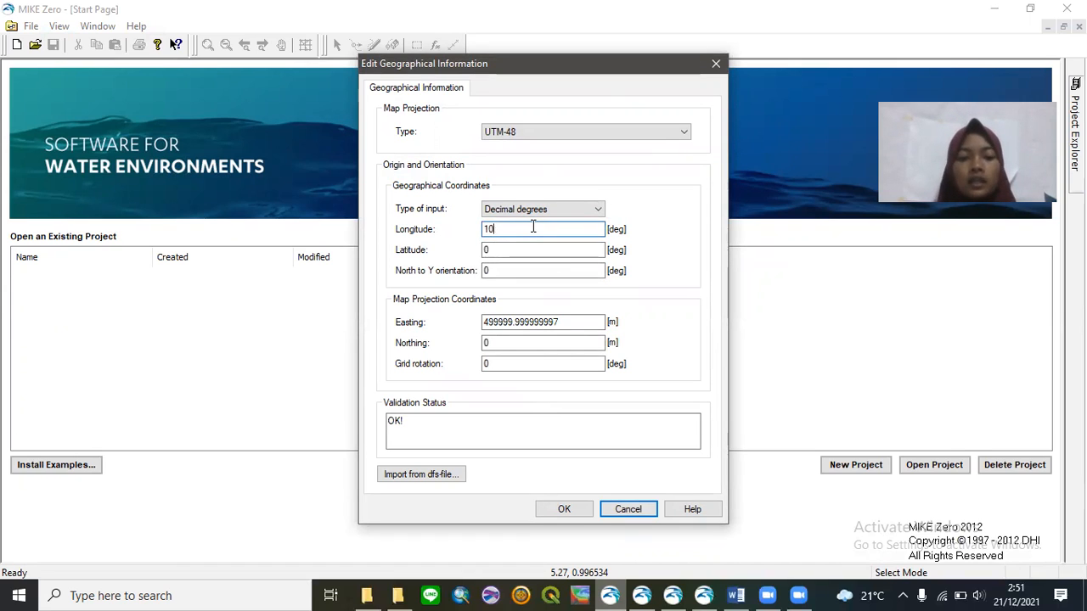
{"action": "type", "text": "4."}
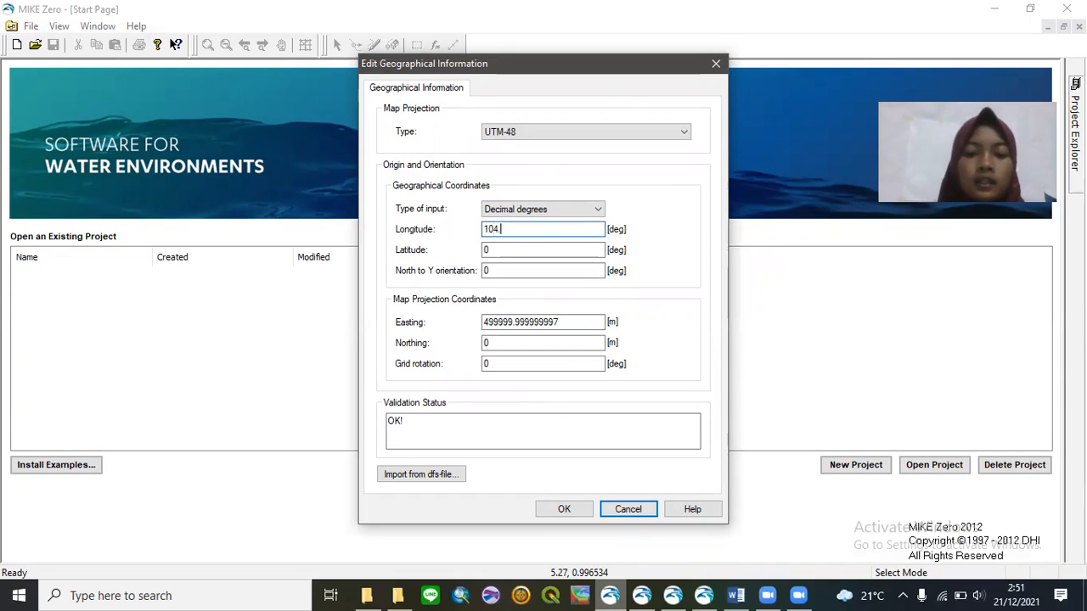
{"action": "type", "text": "6075"}
{"action": "left_click", "coordinate": [512, 248]}
{"action": "key", "text": "BackSpace"}
{"action": "type", "text": "-6"}
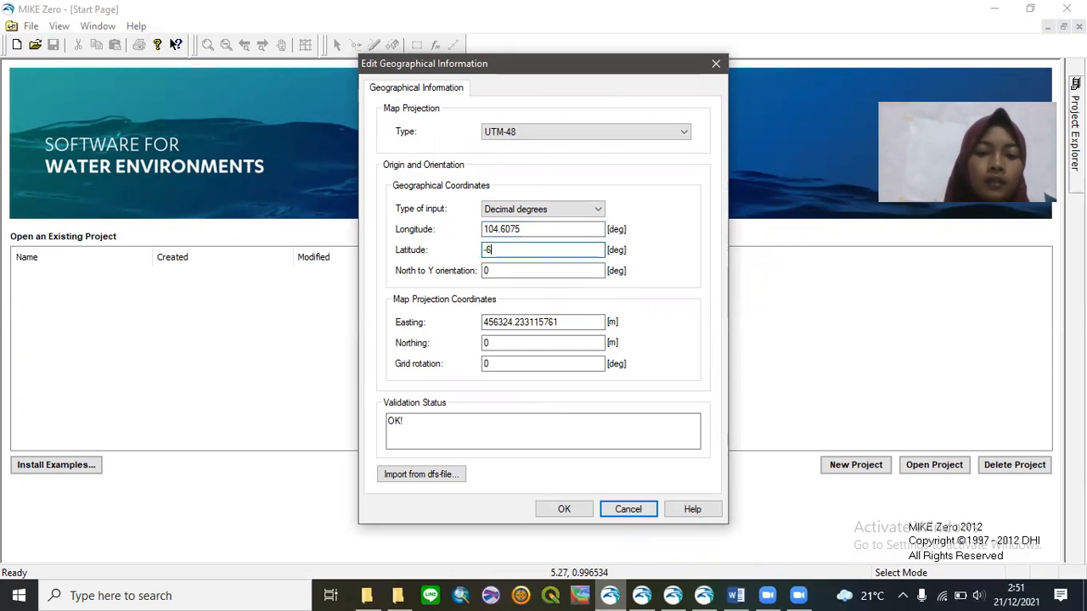
{"action": "type", "text": ".84"}
{"action": "key", "text": "BackSpace"}
{"action": "type", "text": "3"}
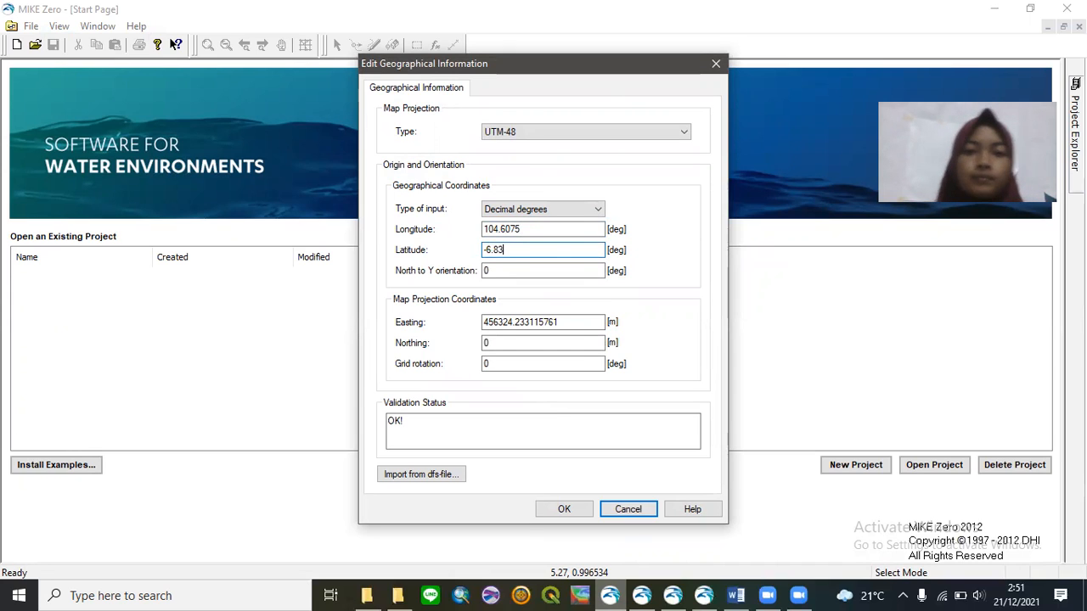
{"action": "left_click", "coordinate": [527, 230]}
{"action": "left_click", "coordinate": [580, 515]}
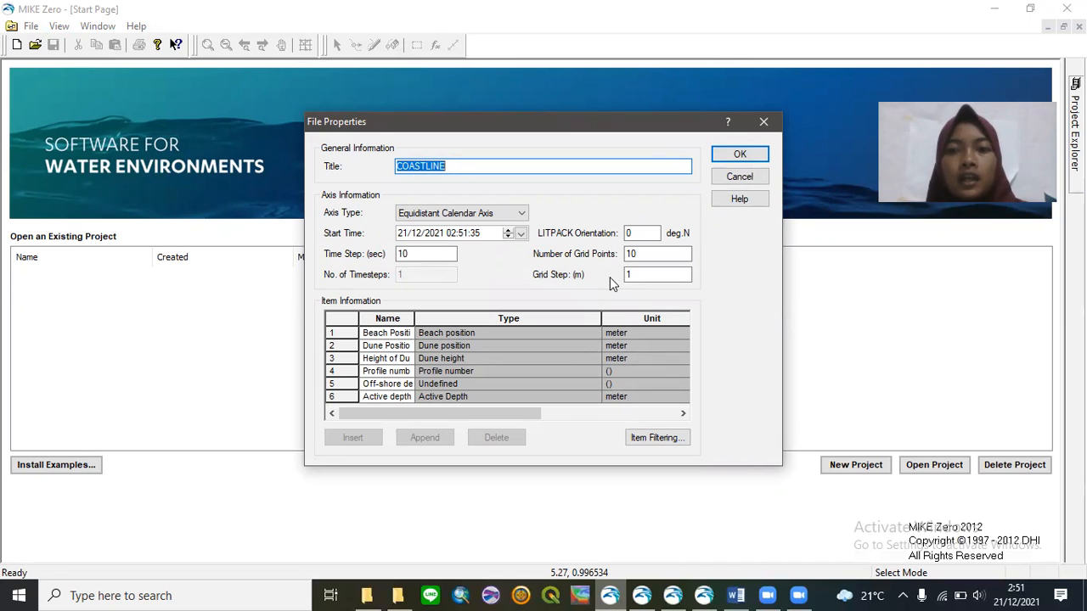
- Accept the COASTLINE properties (10 grid points, six items) to open ProfileEdit2
{"action": "left_click", "coordinate": [749, 156]}
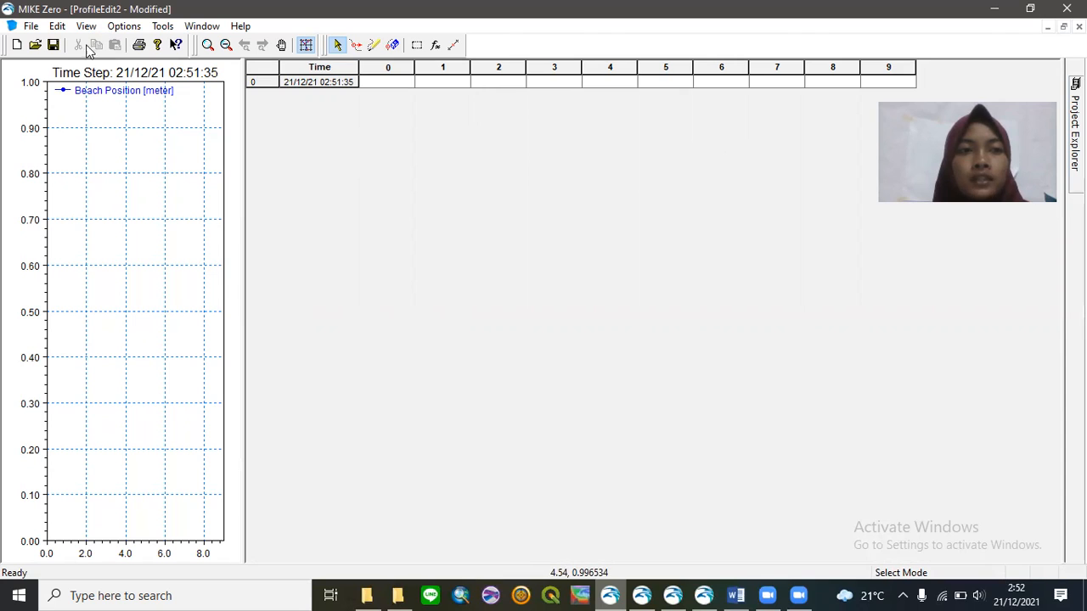
- Review the ProfileEdit2 items without changing anything, then bring up the Contour.dfs1 example file
{"action": "left_click", "coordinate": [57, 25]}
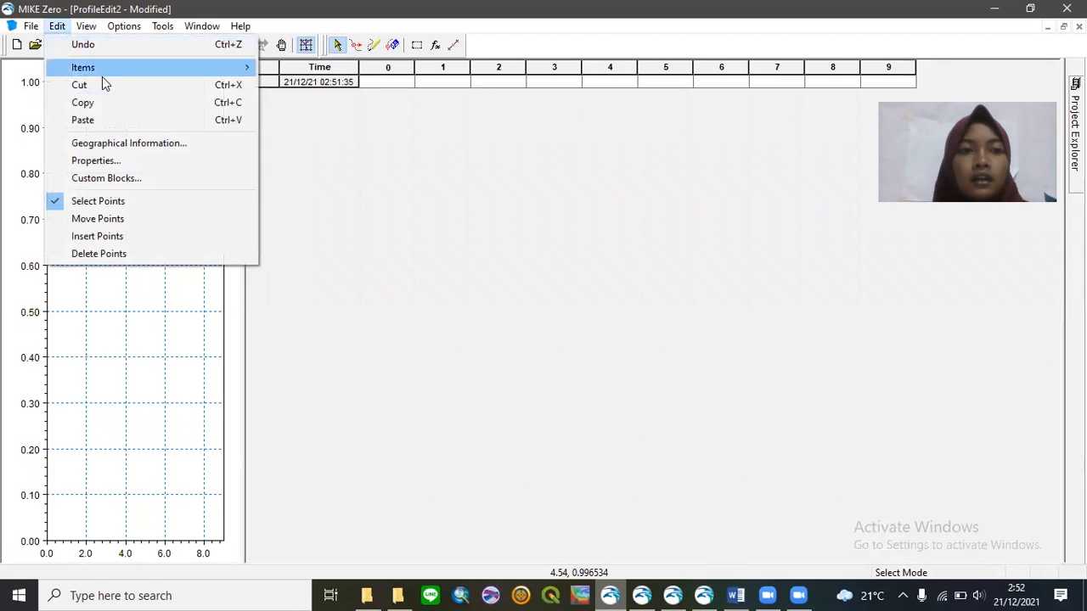
{"action": "mouse_move", "coordinate": [186, 68]}
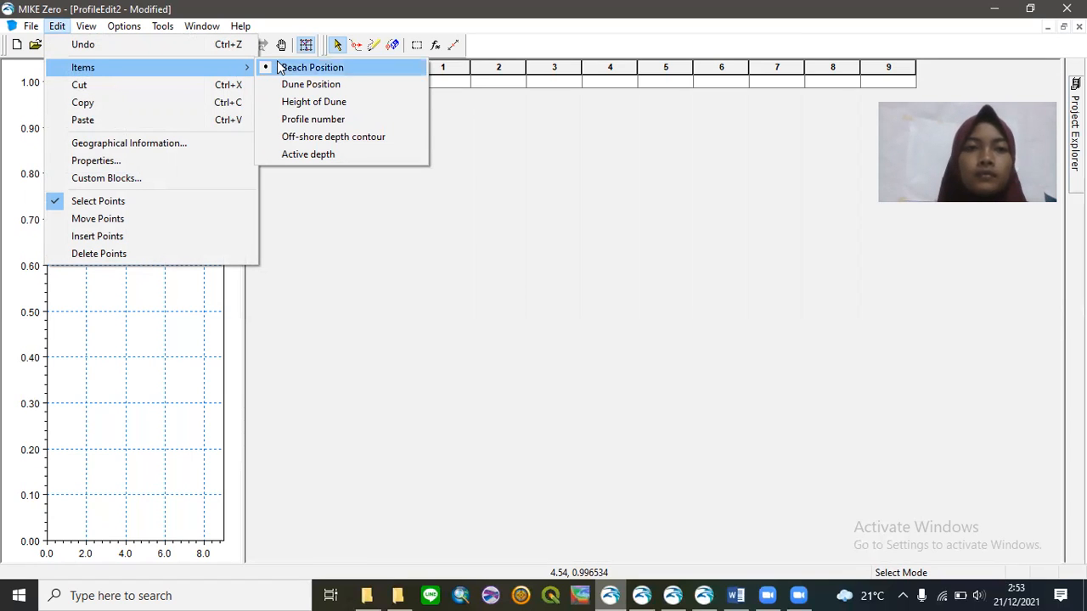
{"action": "left_click", "coordinate": [488, 127]}
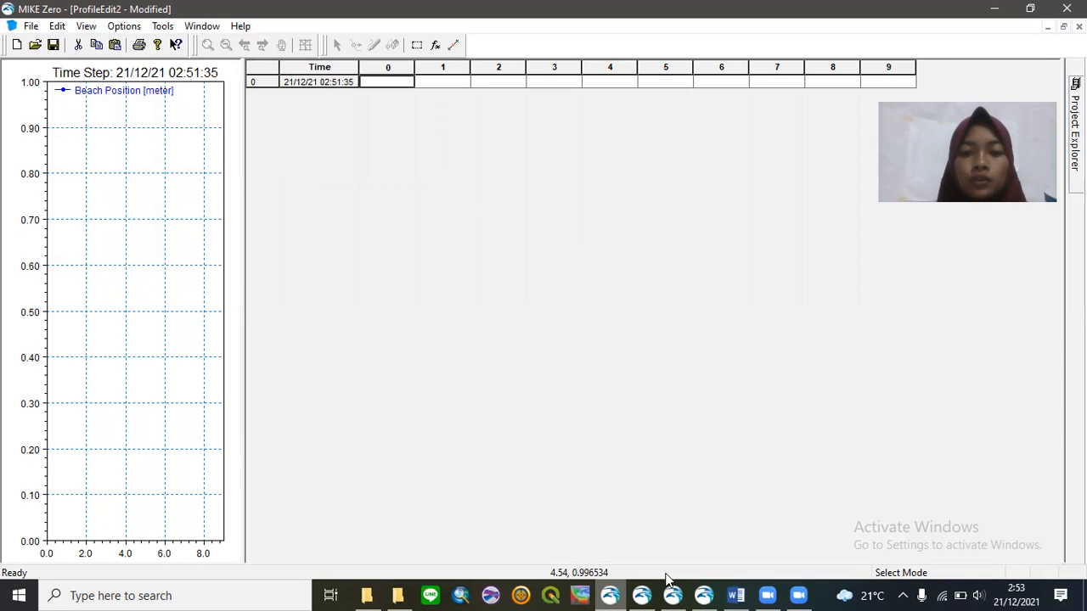
{"action": "left_click", "coordinate": [674, 594]}
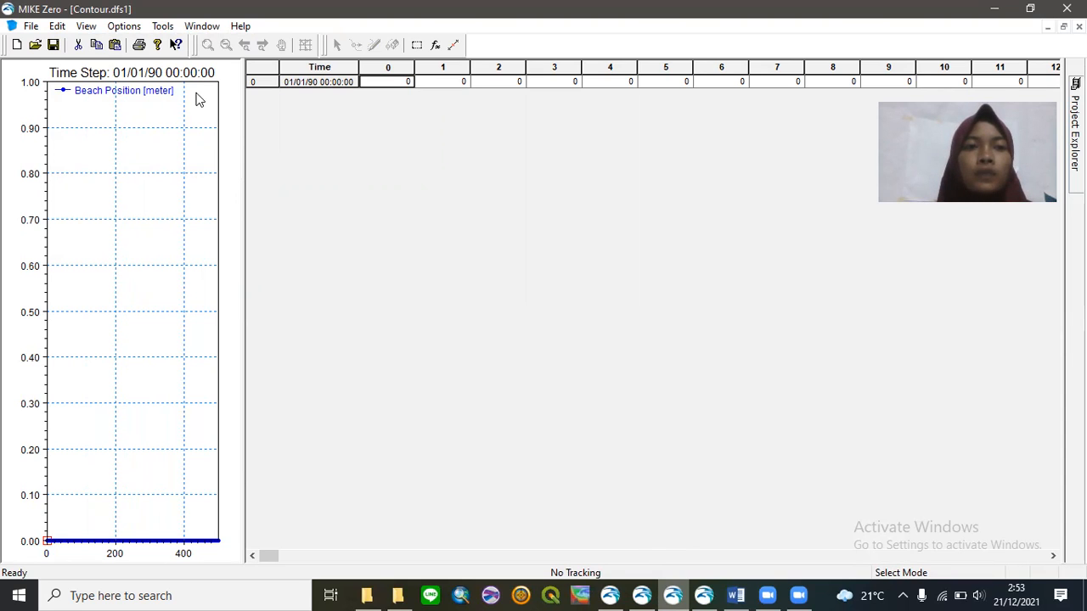
- Display the Beach Position, Dune Position and Height of Dune items of Contour.dfs1 in turn
{"action": "left_click", "coordinate": [97, 31]}
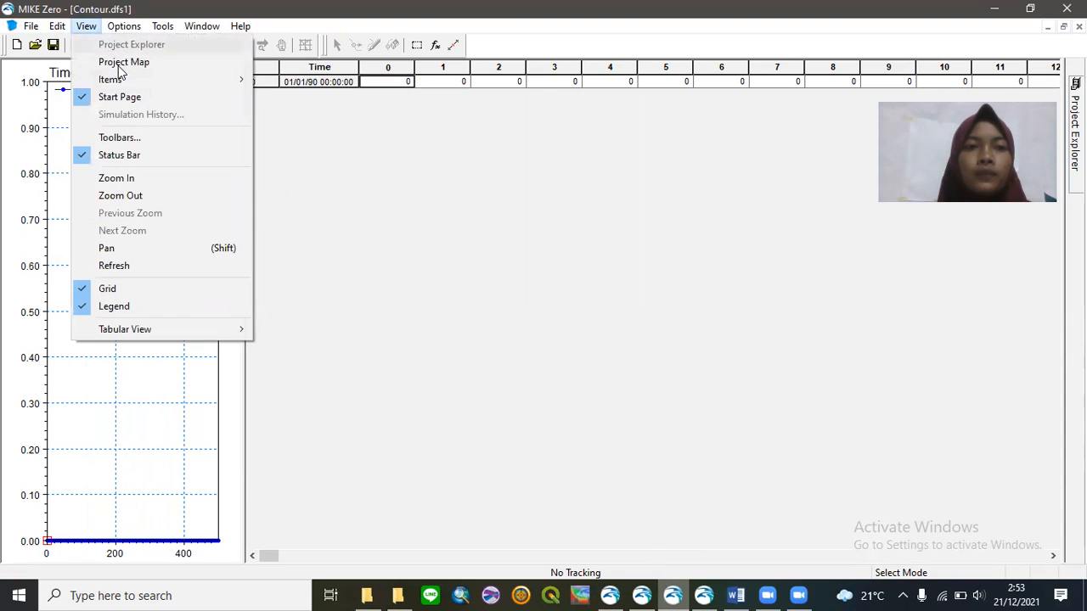
{"action": "mouse_move", "coordinate": [137, 82]}
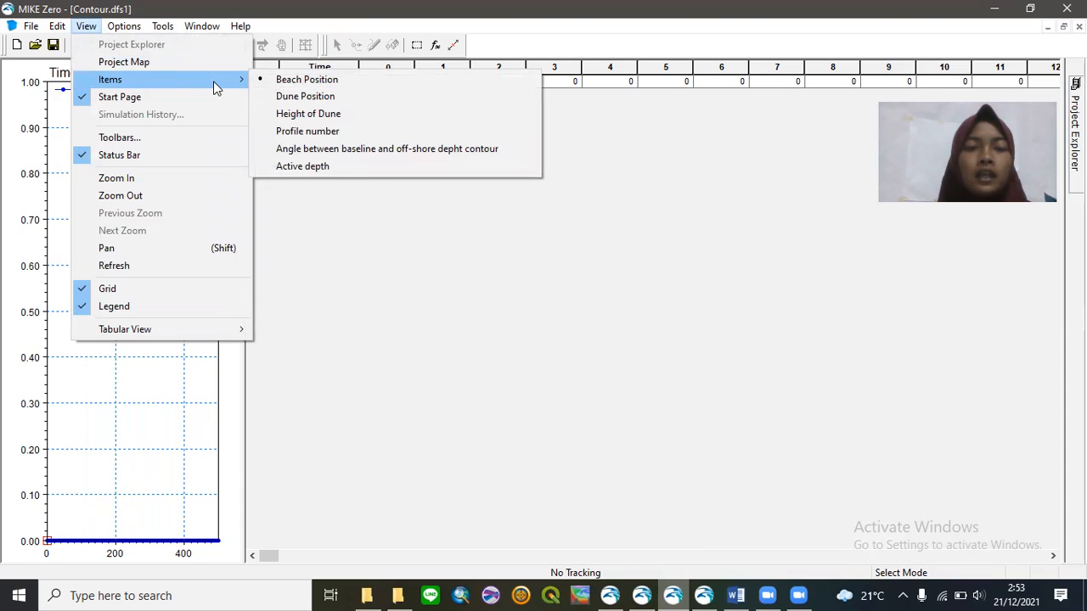
{"action": "left_click", "coordinate": [280, 80]}
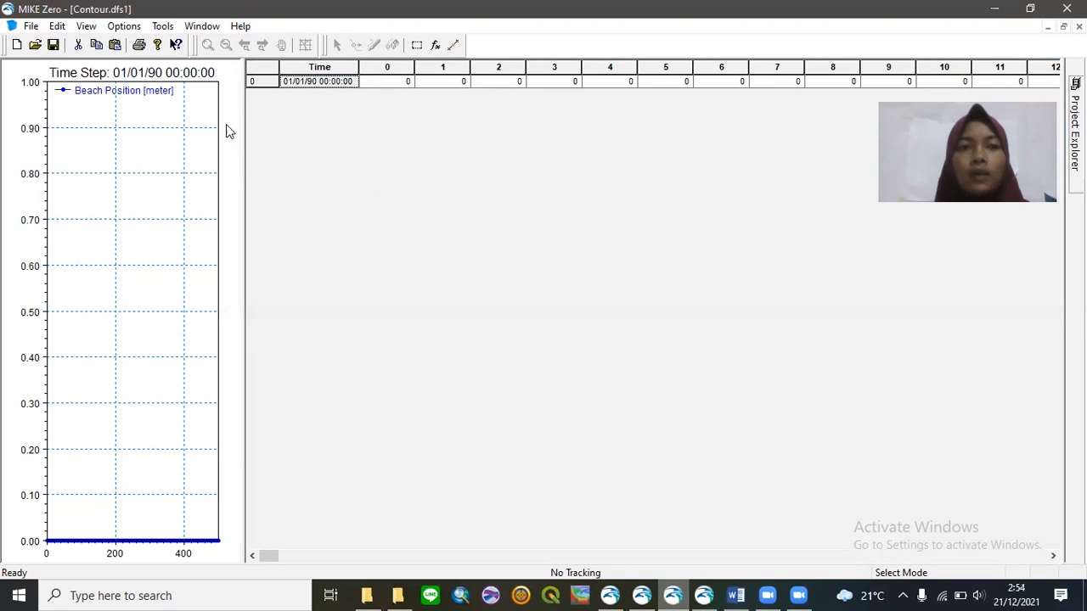
{"action": "left_click", "coordinate": [88, 26]}
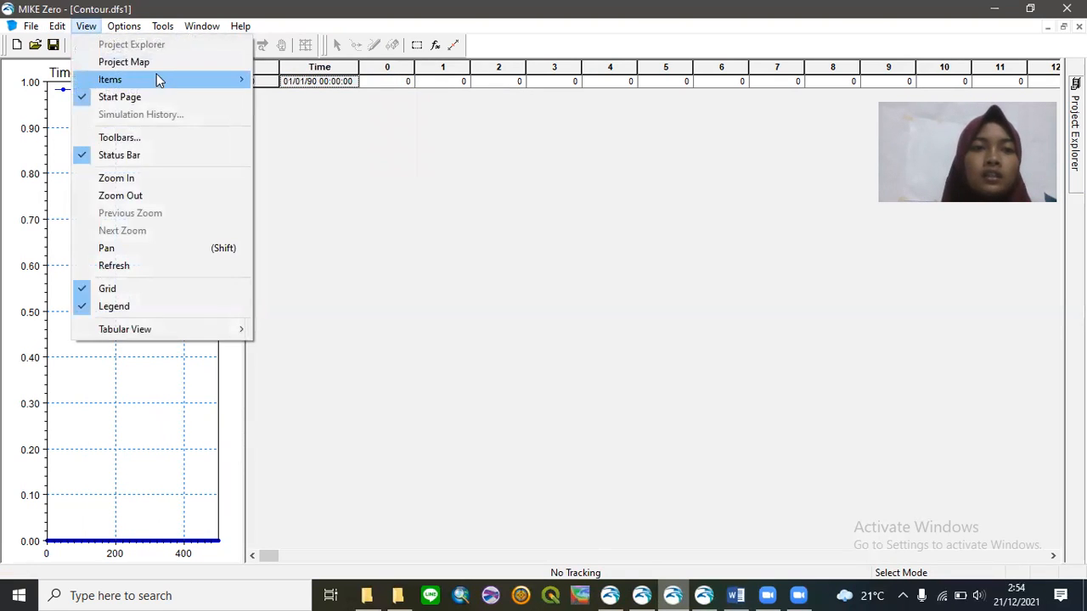
{"action": "mouse_move", "coordinate": [182, 77]}
{"action": "left_click", "coordinate": [284, 97]}
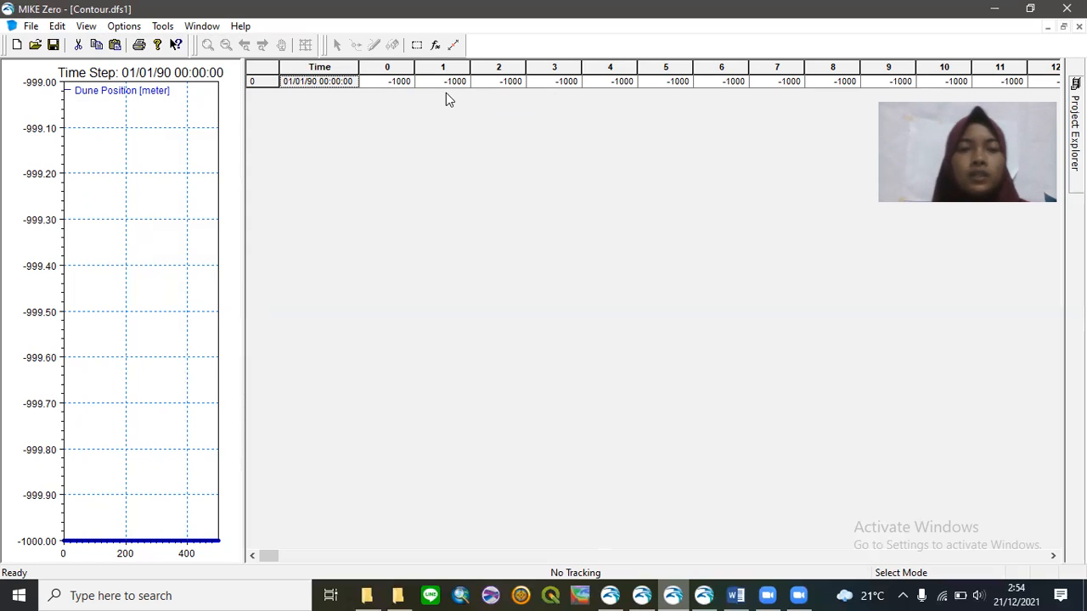
{"action": "left_click", "coordinate": [87, 28]}
{"action": "mouse_move", "coordinate": [166, 84]}
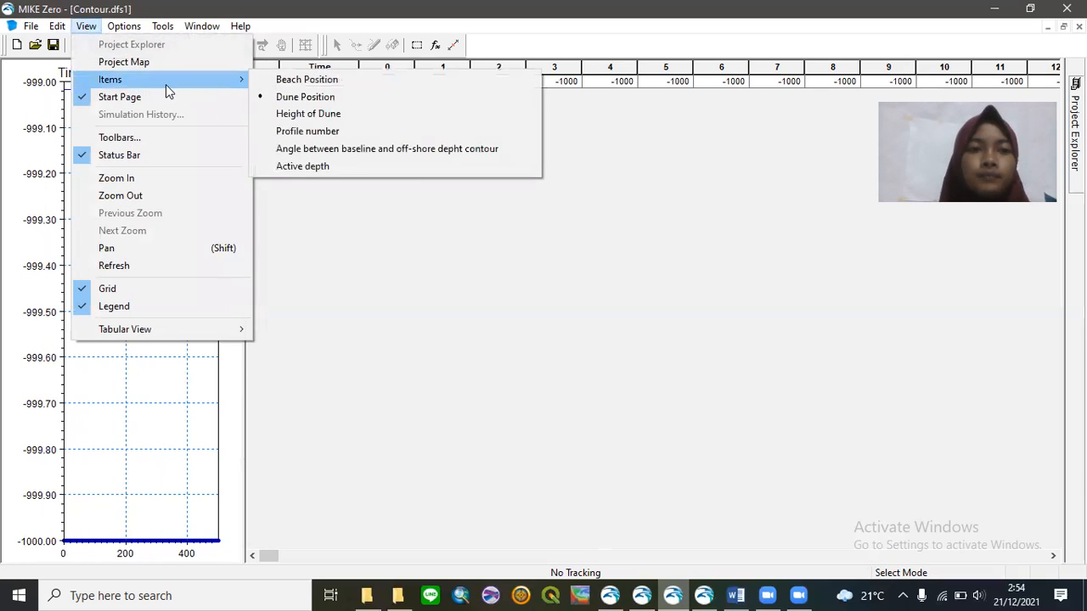
{"action": "left_click", "coordinate": [304, 120]}
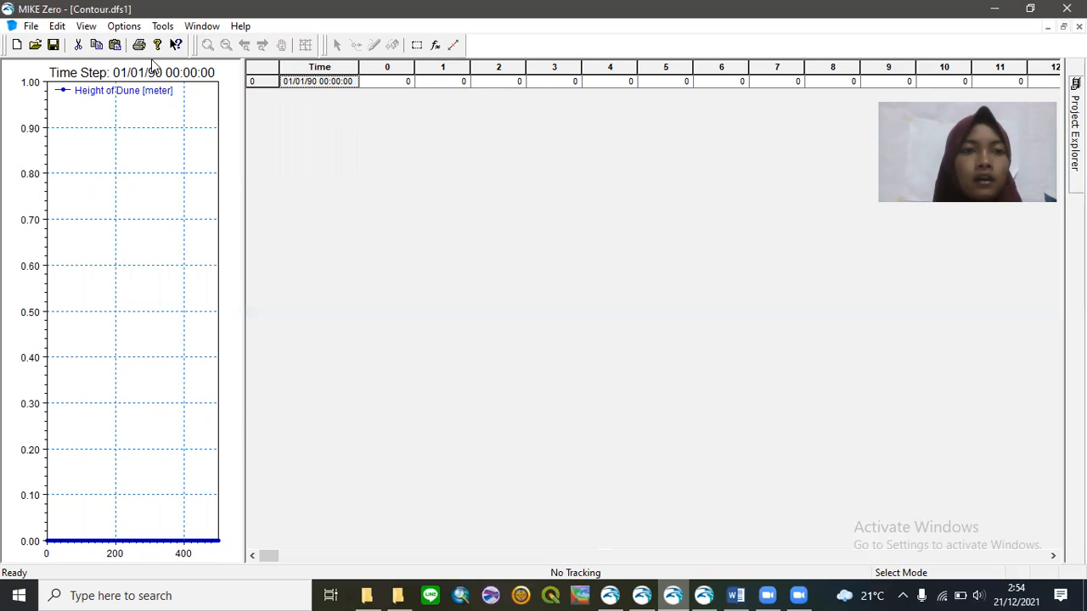
- Show the Profile number, then the baseline angle, and finally the Active depth item
{"action": "left_click", "coordinate": [88, 27]}
{"action": "mouse_move", "coordinate": [134, 90]}
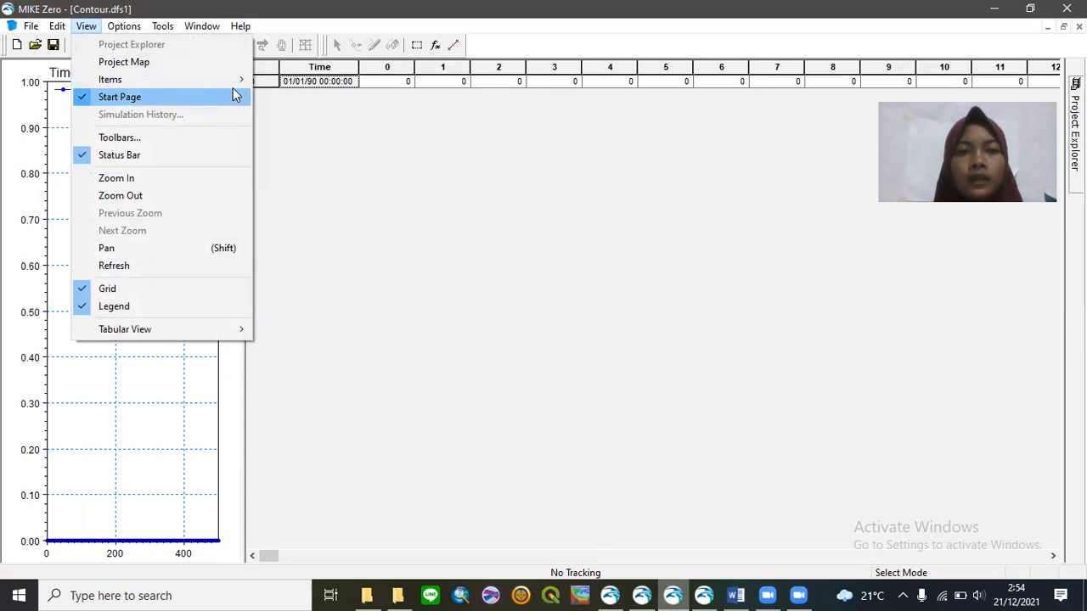
{"action": "mouse_move", "coordinate": [242, 87]}
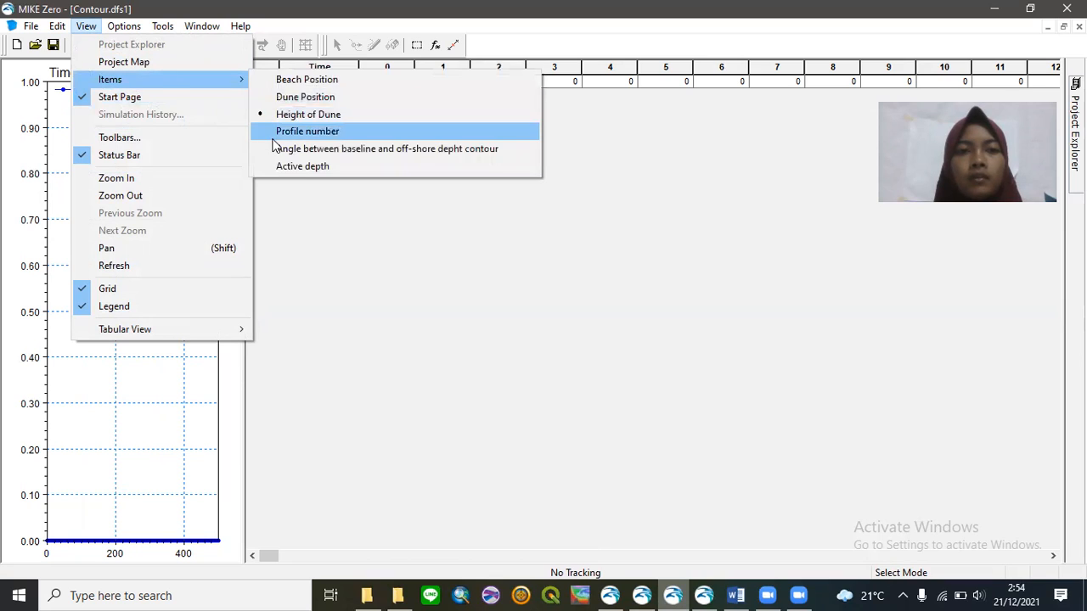
{"action": "left_click", "coordinate": [305, 131]}
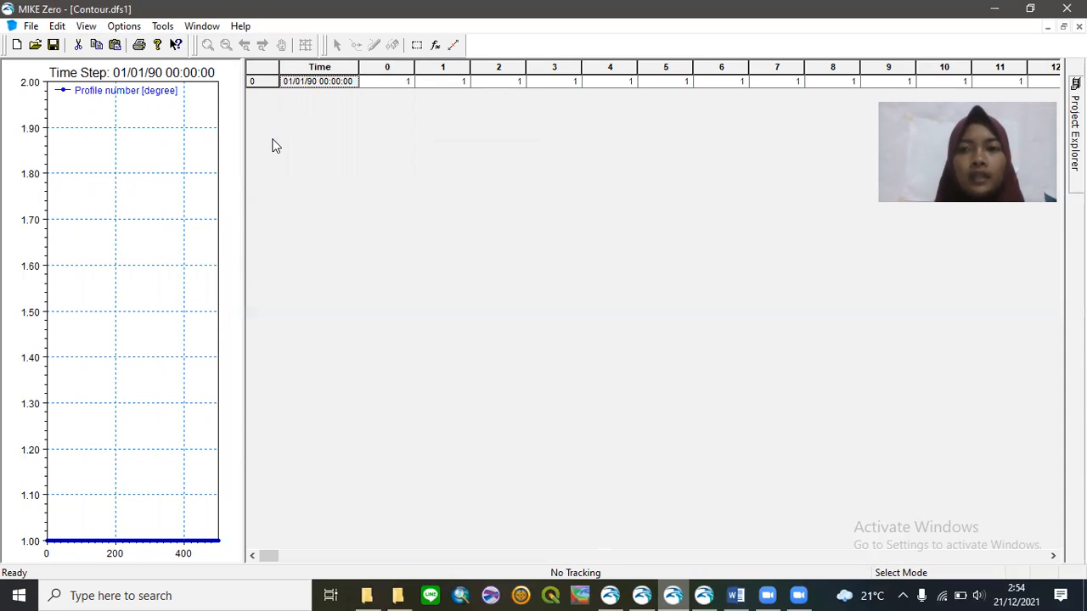
{"action": "left_click", "coordinate": [88, 31]}
{"action": "mouse_move", "coordinate": [166, 78]}
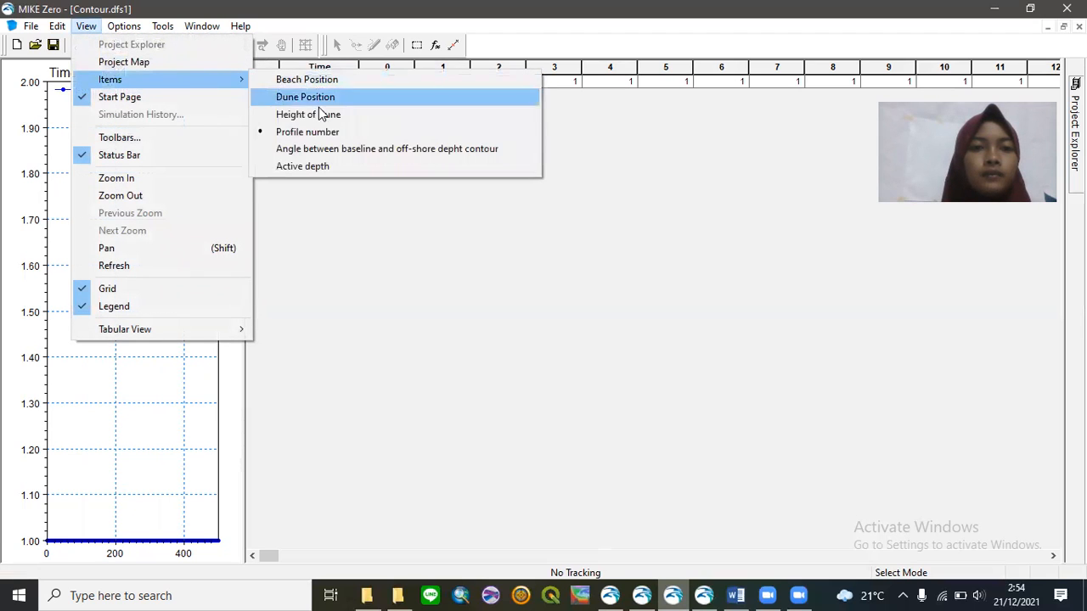
{"action": "left_click", "coordinate": [363, 150]}
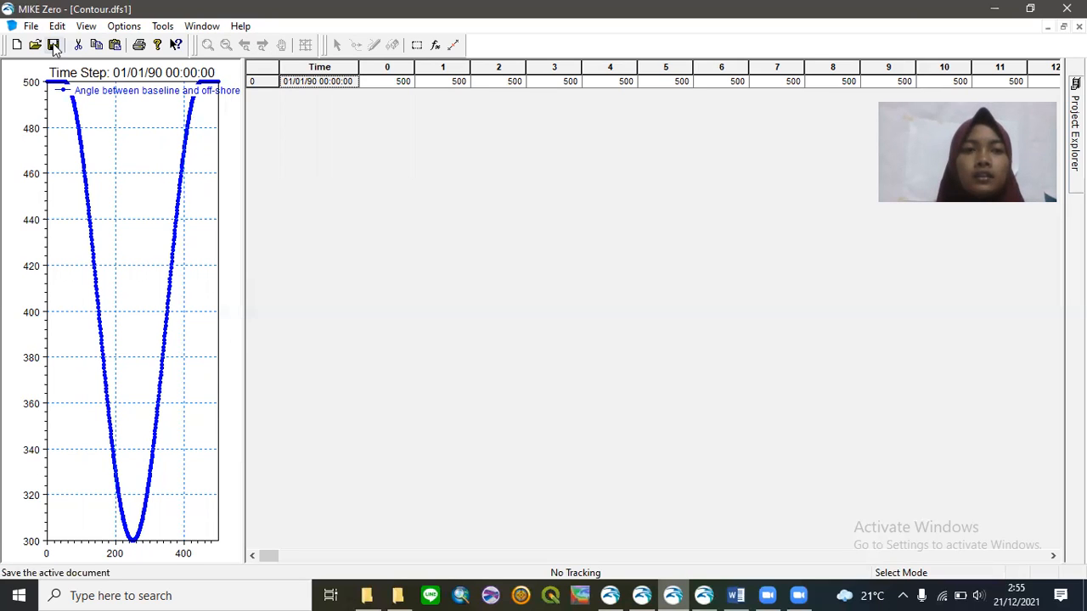
{"action": "left_click", "coordinate": [86, 26]}
{"action": "mouse_move", "coordinate": [131, 80]}
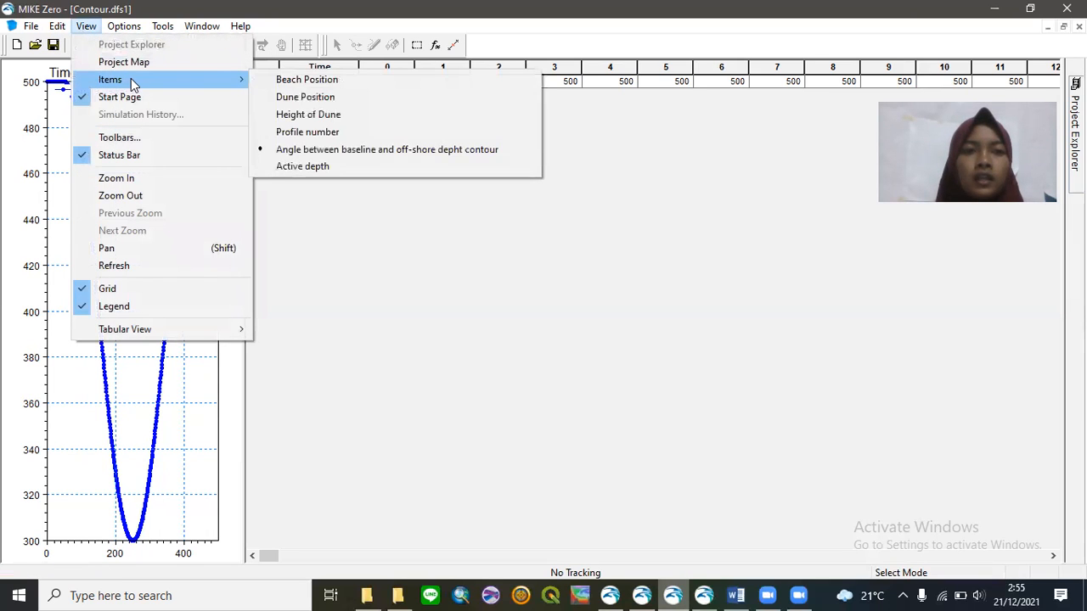
{"action": "left_click", "coordinate": [319, 165]}
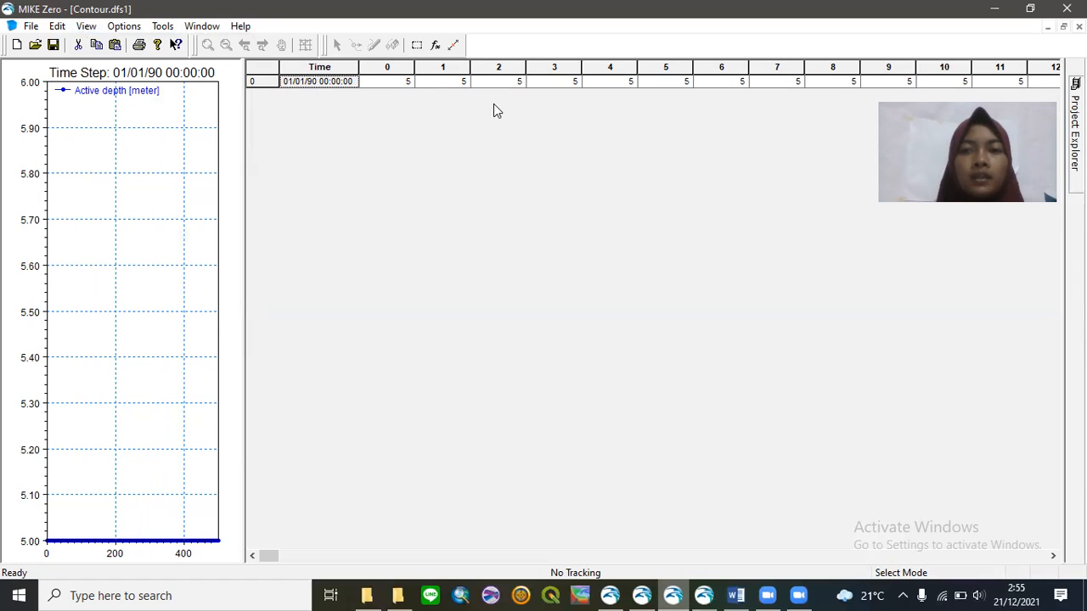
- Close the ProfileEdit2 document without saving its changes
{"action": "left_click", "coordinate": [614, 588]}
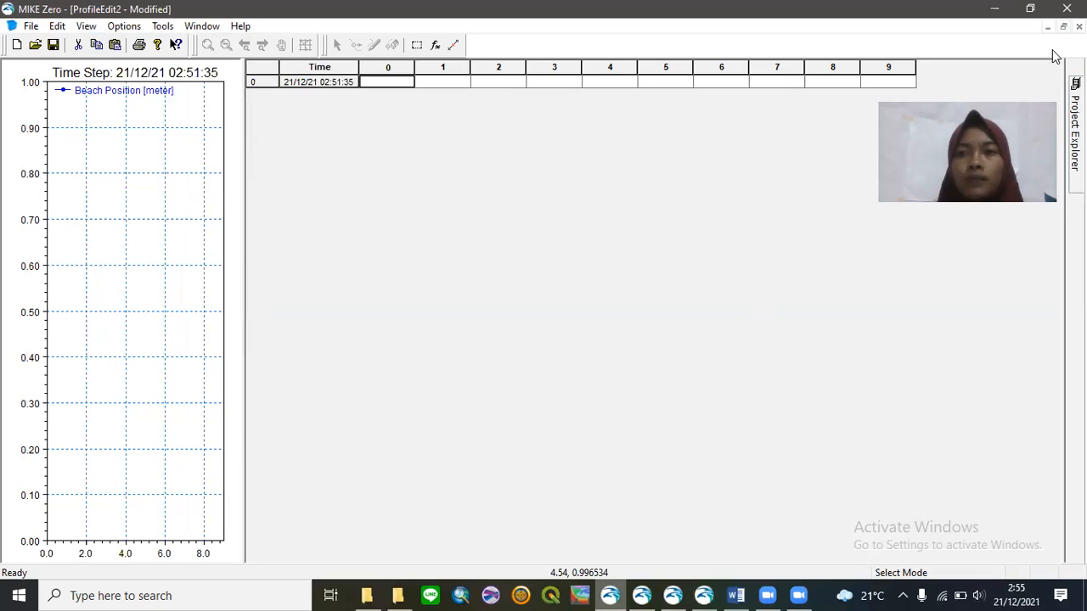
{"action": "left_click", "coordinate": [1078, 27]}
{"action": "left_click", "coordinate": [550, 330]}
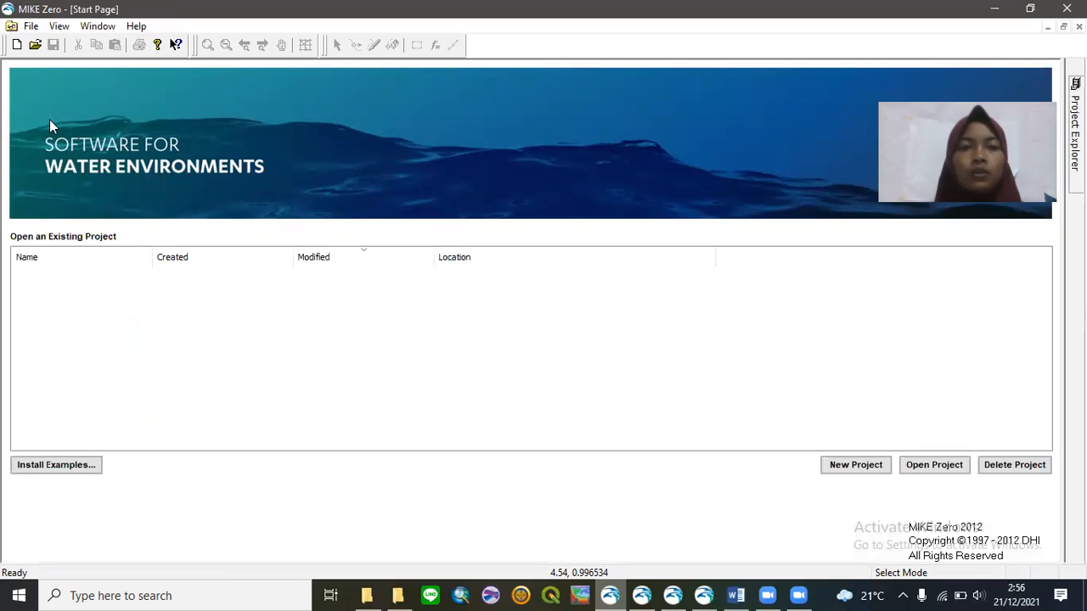
- Start a new Time Series (.dfs0) file
{"action": "left_click", "coordinate": [16, 44]}
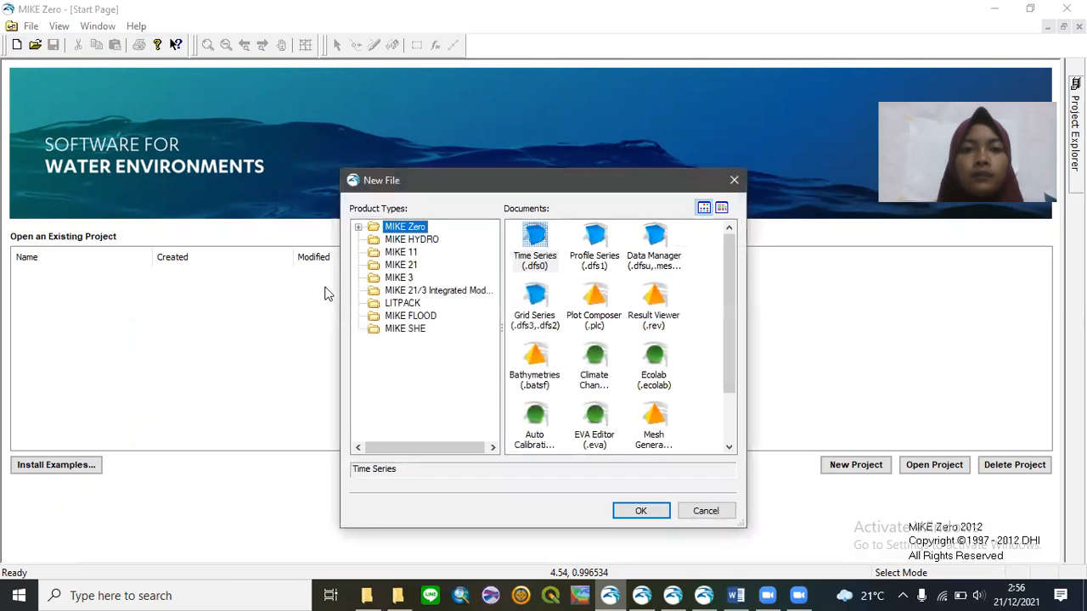
{"action": "left_click", "coordinate": [528, 267]}
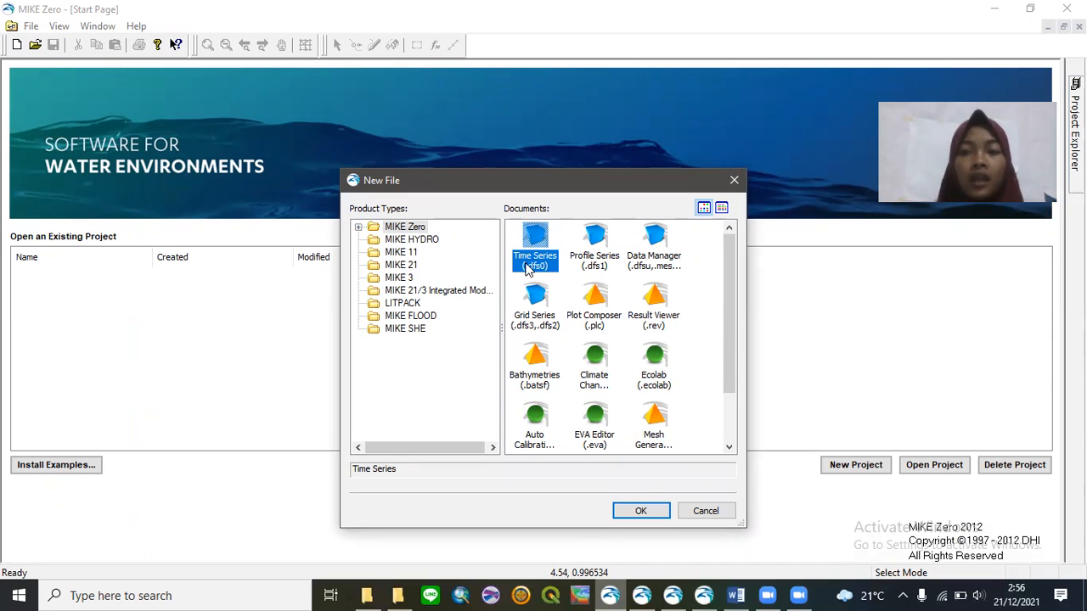
{"action": "left_click", "coordinate": [645, 511]}
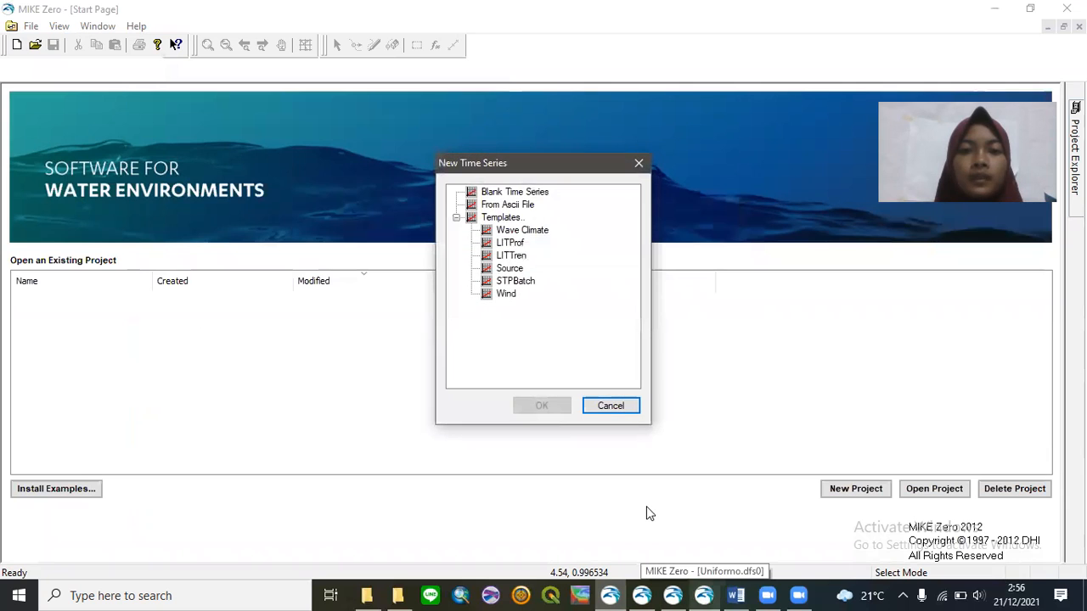
- Create TS1 from the Wave Climate template, accepting 10 timesteps at 00:00:10 intervals
{"action": "left_click", "coordinate": [520, 230]}
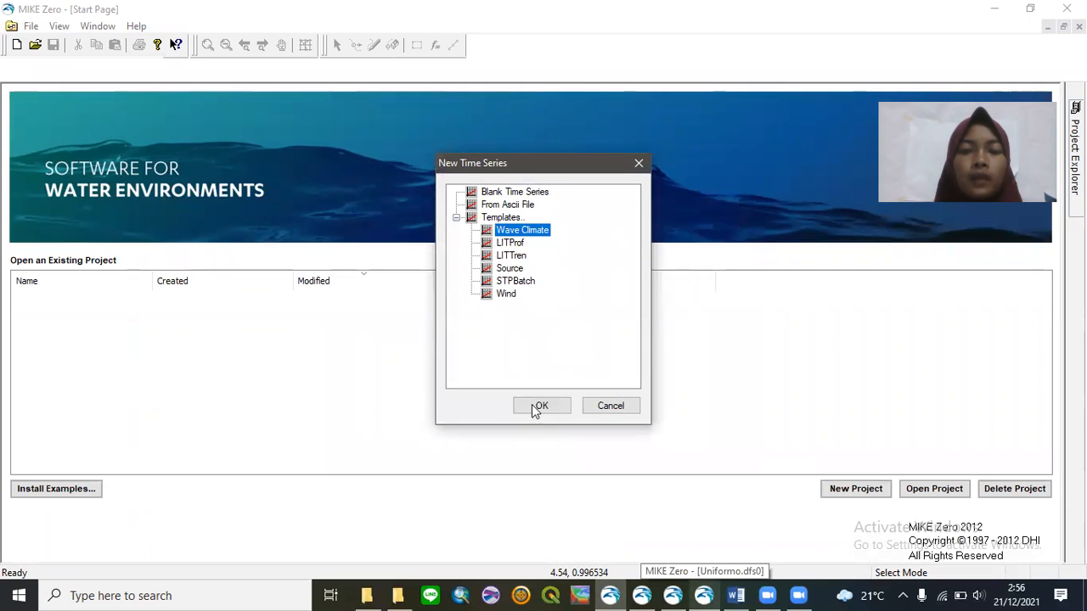
{"action": "left_click", "coordinate": [535, 405]}
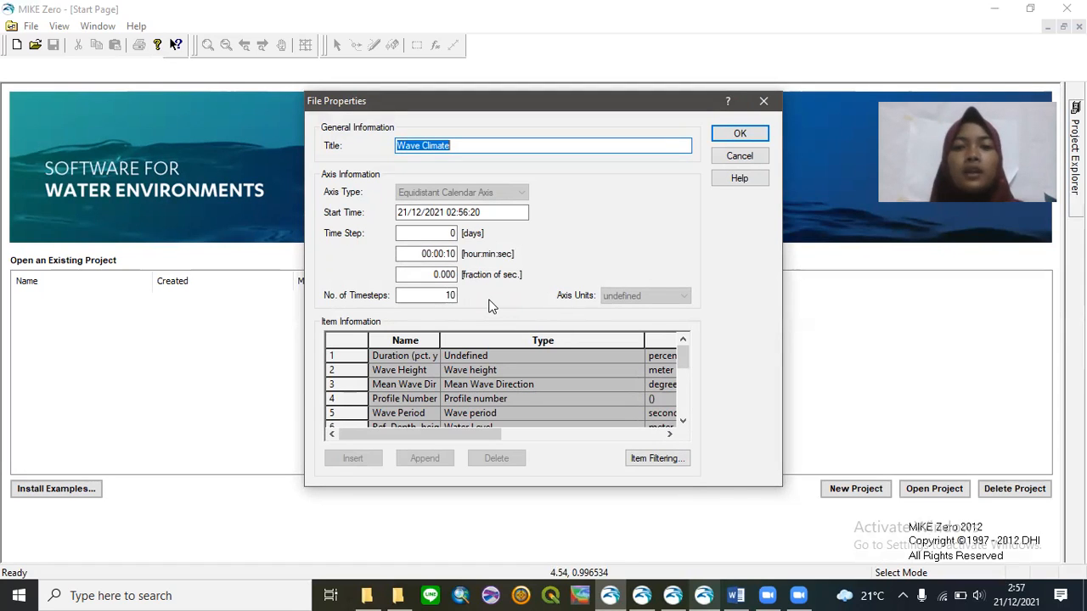
{"action": "left_click", "coordinate": [721, 134]}
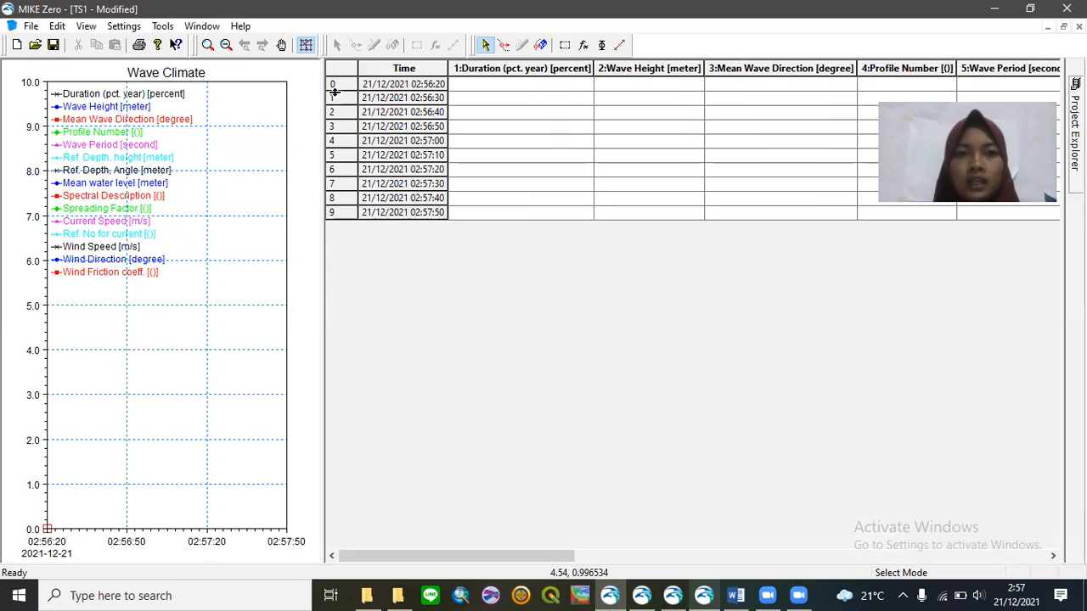
{"action": "left_click", "coordinate": [512, 87]}
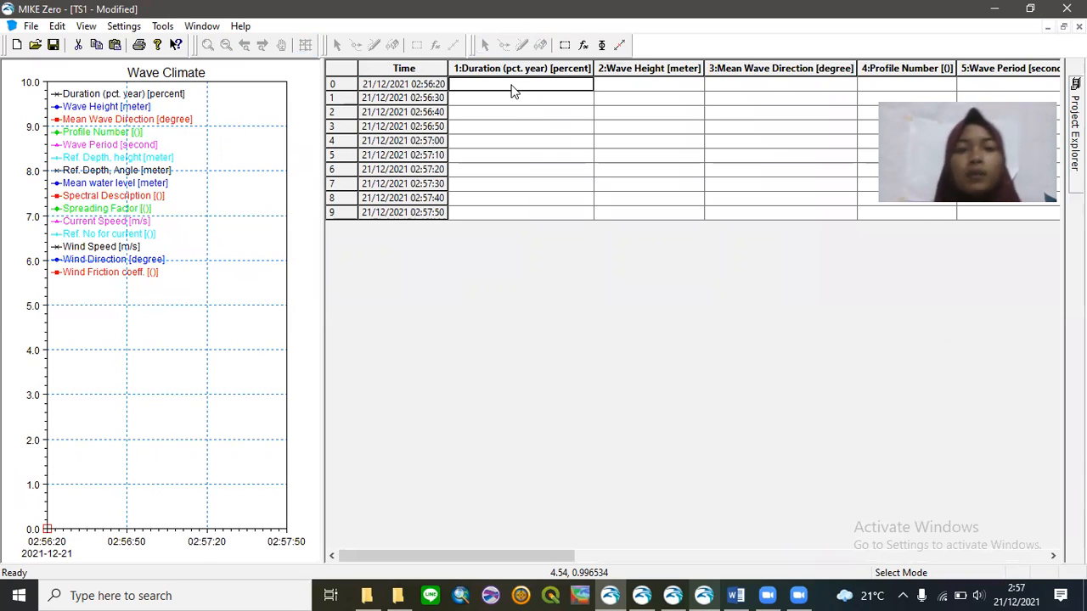
{"action": "key", "text": "Tab"}
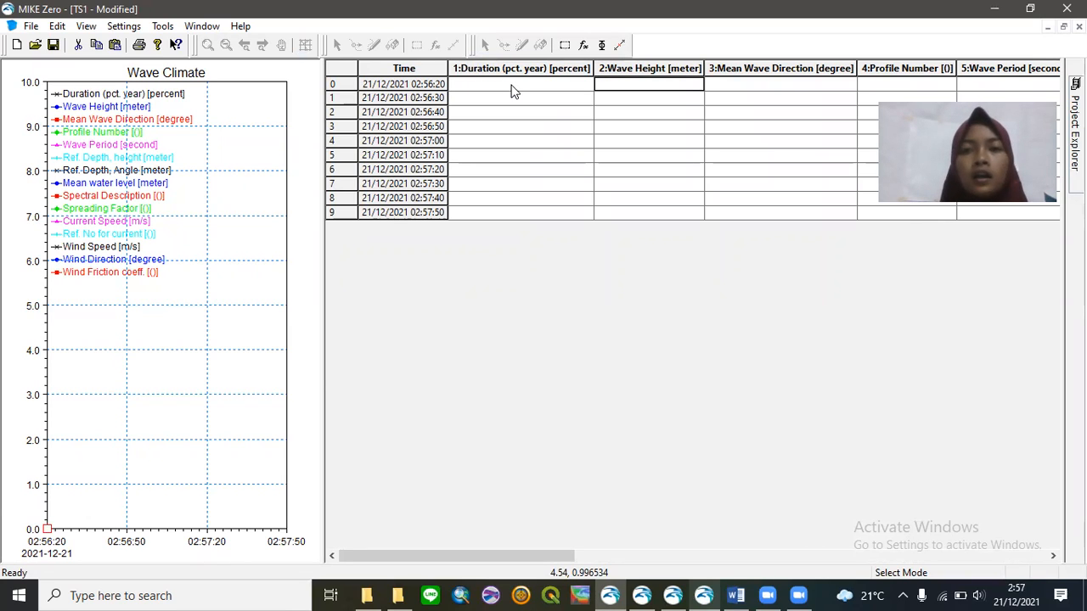
{"action": "key", "text": "Tab"}
{"action": "key", "text": "Tab"}
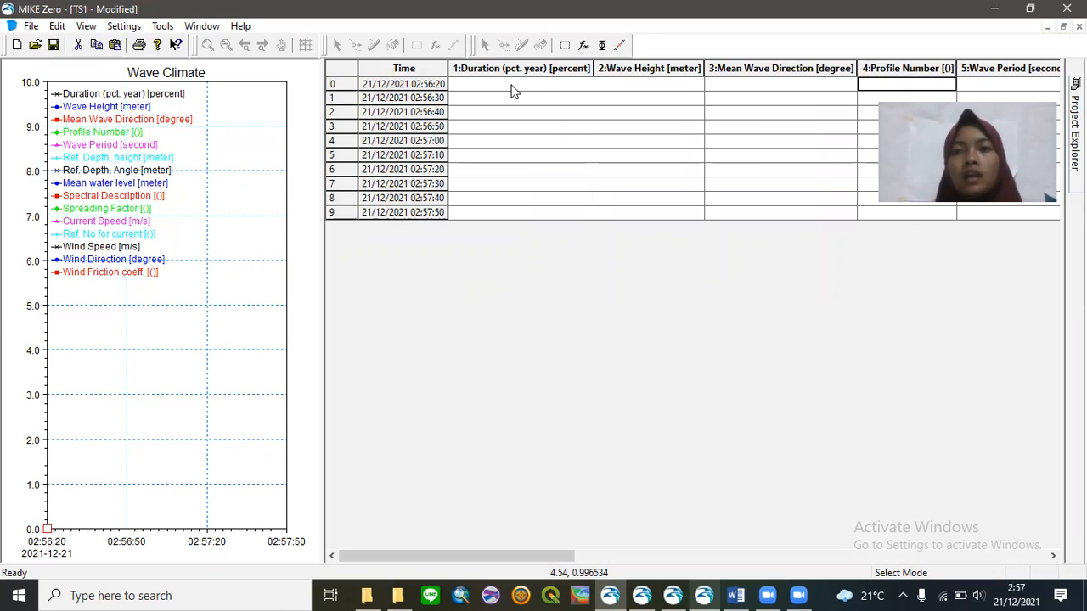
{"action": "key", "text": "Tab"}
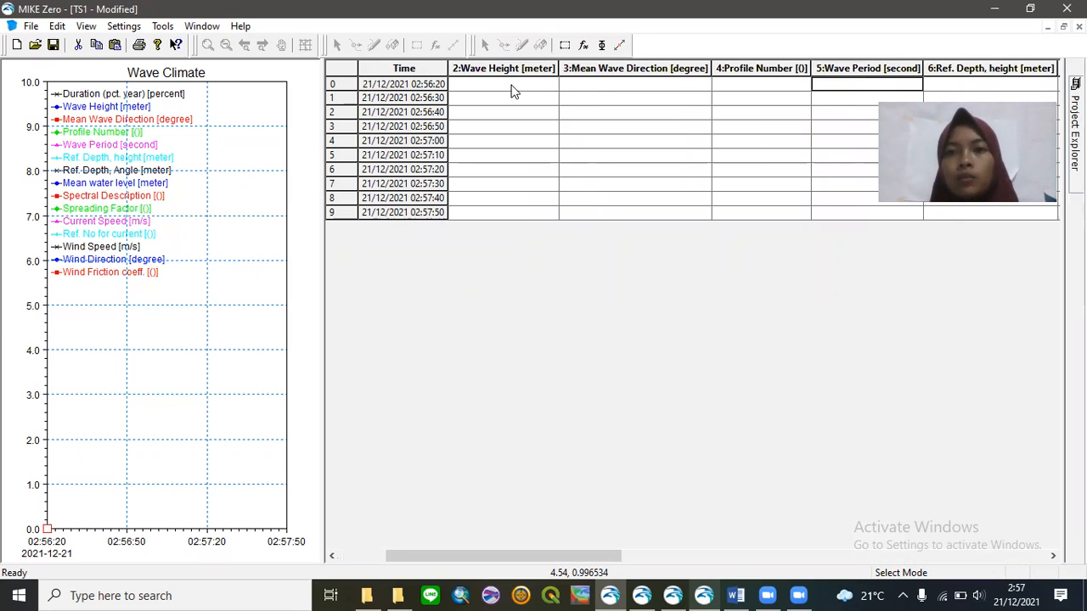
{"action": "key", "text": "Tab"}
{"action": "key", "text": "Tab"}
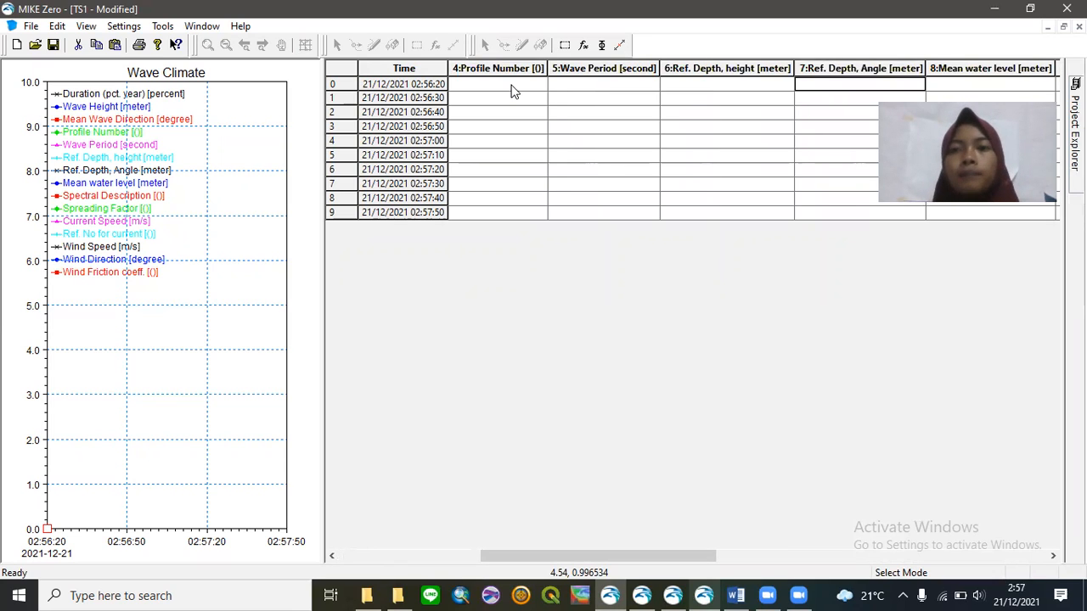
{"action": "key", "text": "Tab"}
{"action": "key", "text": "Tab"}
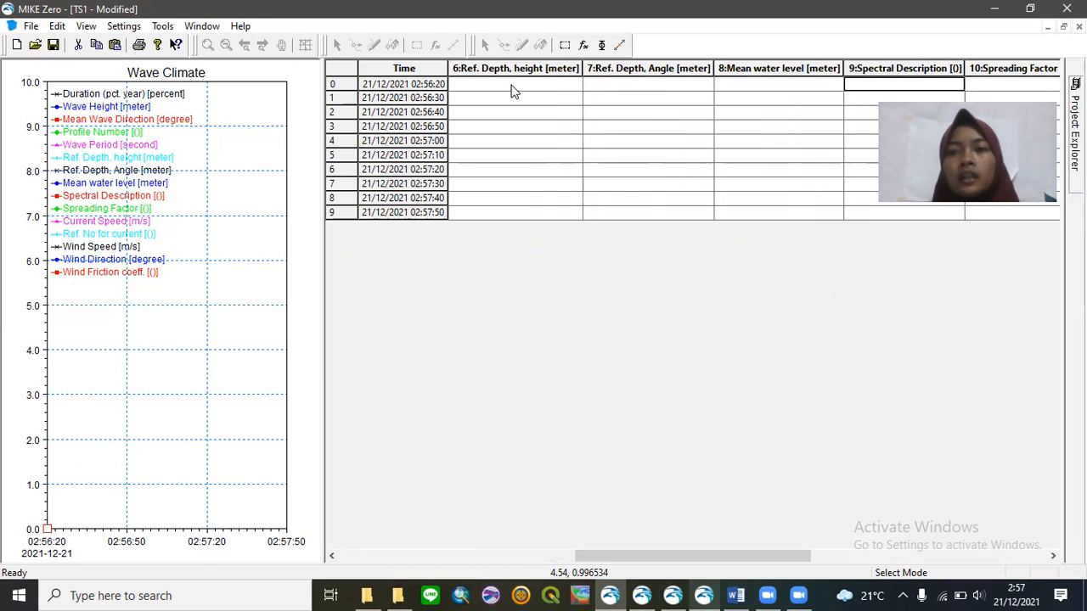
{"action": "key", "text": "Tab"}
{"action": "key", "text": "Tab"}
{"action": "key", "text": "Tab"}
{"action": "key", "text": "Tab"}
{"action": "key", "text": "Tab"}
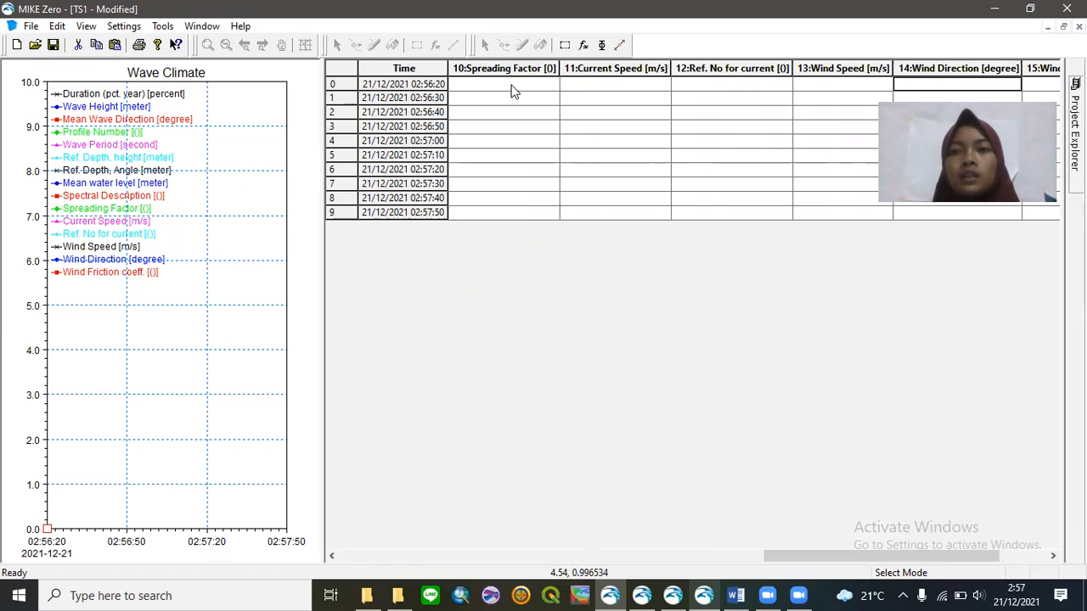
{"action": "key", "text": "Tab"}
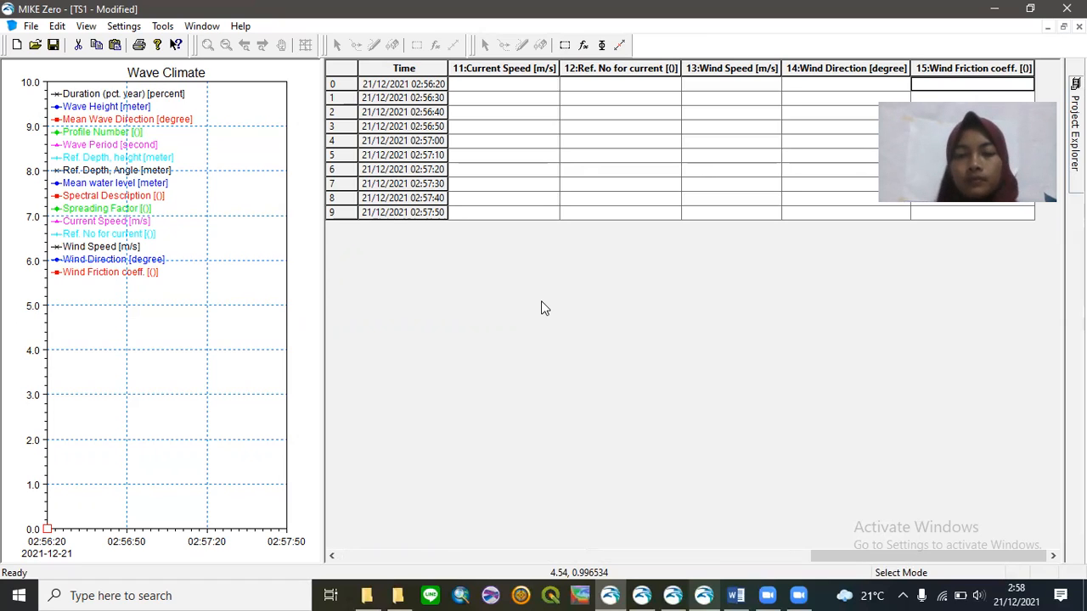
- Bring up Uniformo.dfs0 and step through its Wave Period, Current Speed, Wind and Duration columns
{"action": "left_click", "coordinate": [673, 594]}
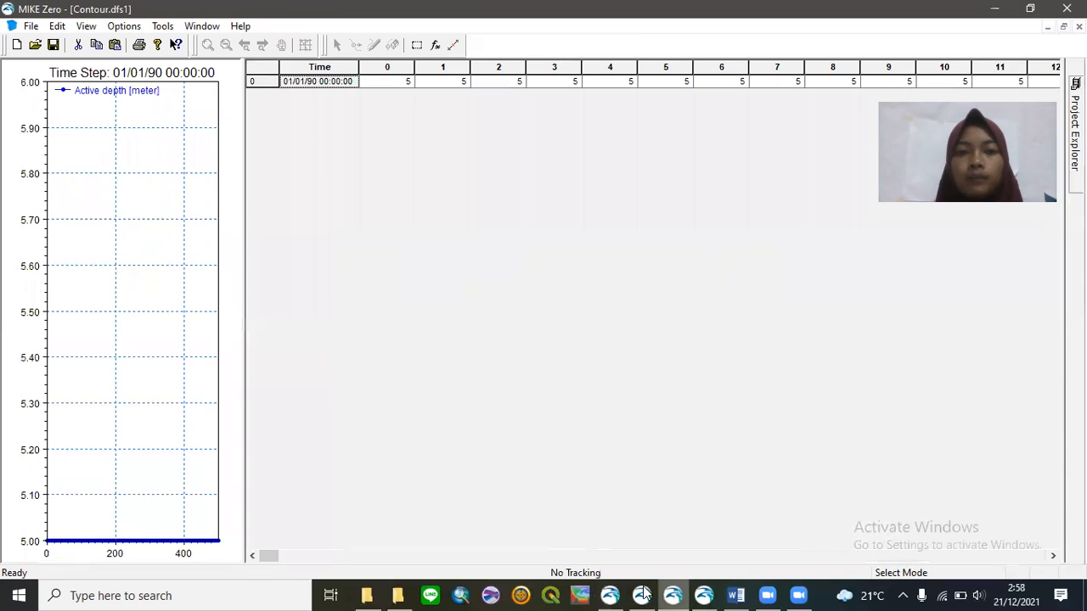
{"action": "left_click", "coordinate": [610, 594]}
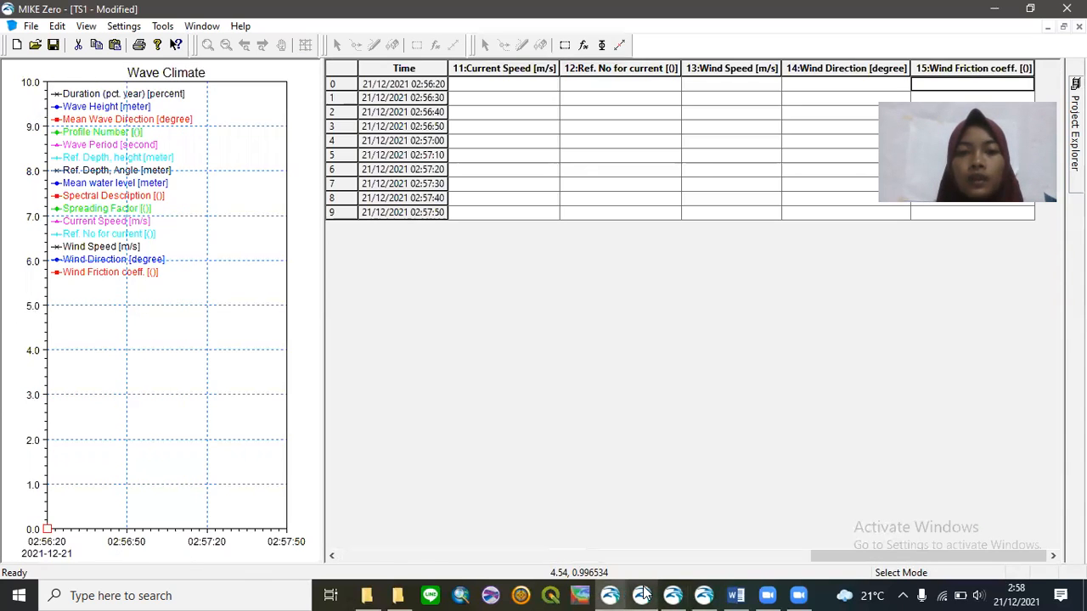
{"action": "left_click", "coordinate": [643, 594]}
{"action": "left_click", "coordinate": [704, 594]}
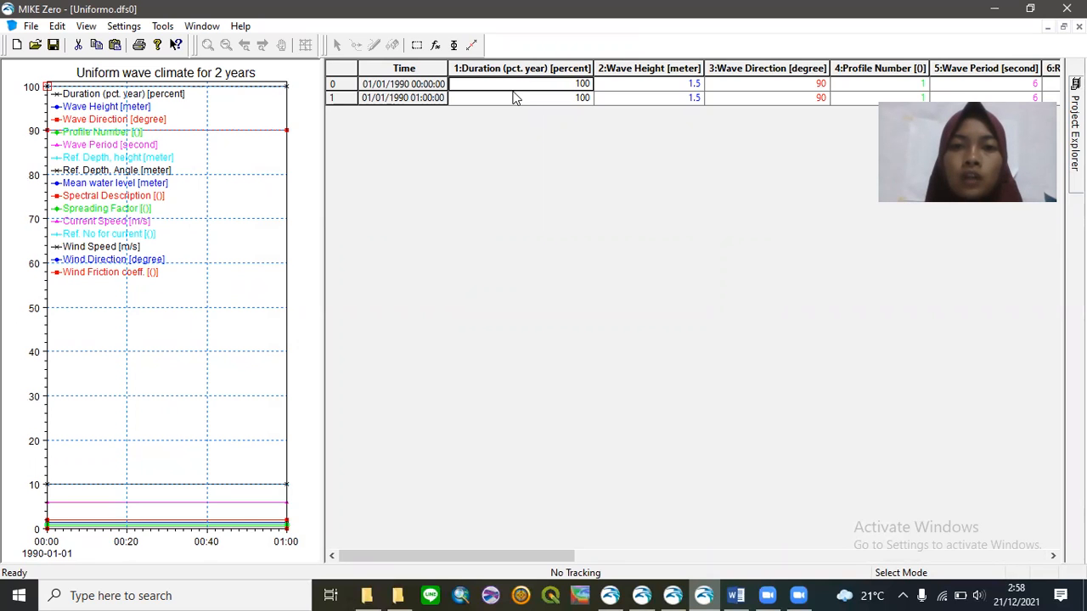
{"action": "key", "text": "Right"}
{"action": "key", "text": "Right"}
{"action": "key", "text": "Right"}
{"action": "key", "text": "Right"}
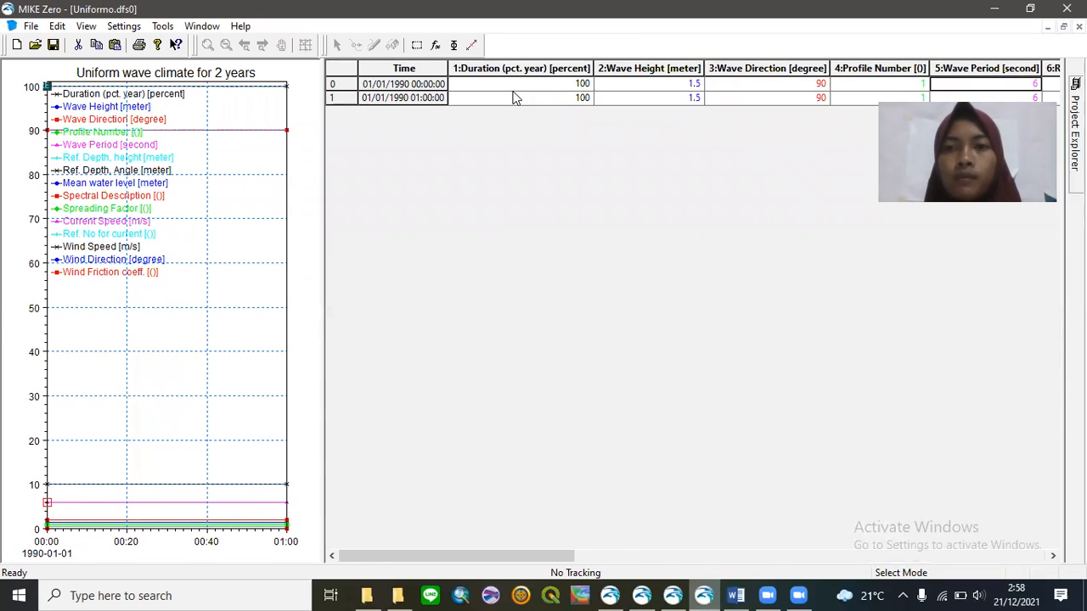
{"action": "key", "text": "Right"}
{"action": "key", "text": "Right"}
{"action": "key", "text": "Right"}
{"action": "key", "text": "Right"}
{"action": "key", "text": "Right"}
{"action": "key", "text": "Right"}
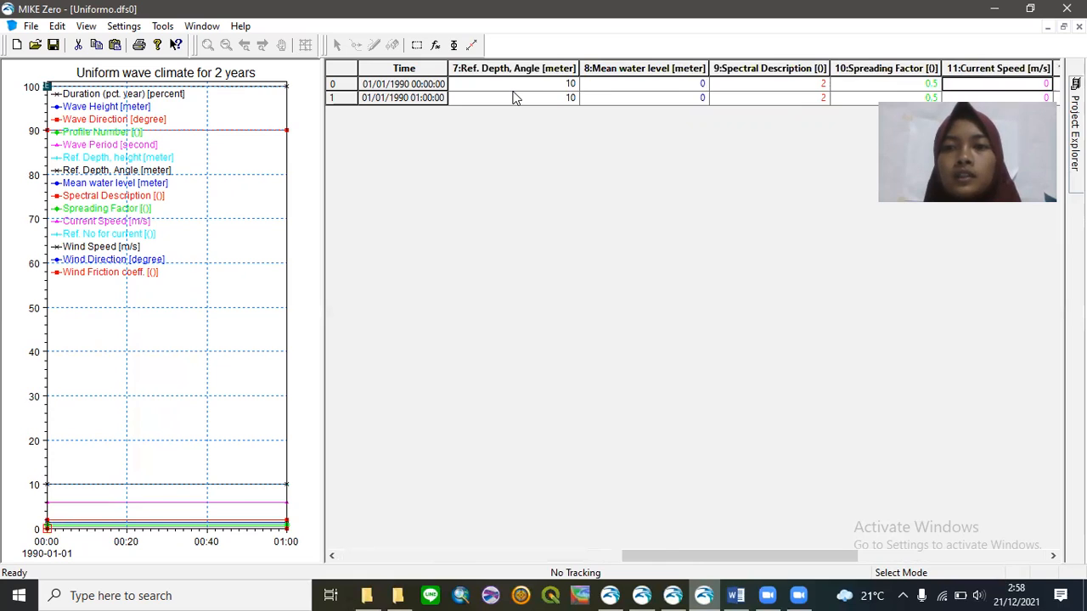
{"action": "key", "text": "Right"}
{"action": "key", "text": "Right"}
{"action": "key", "text": "Right"}
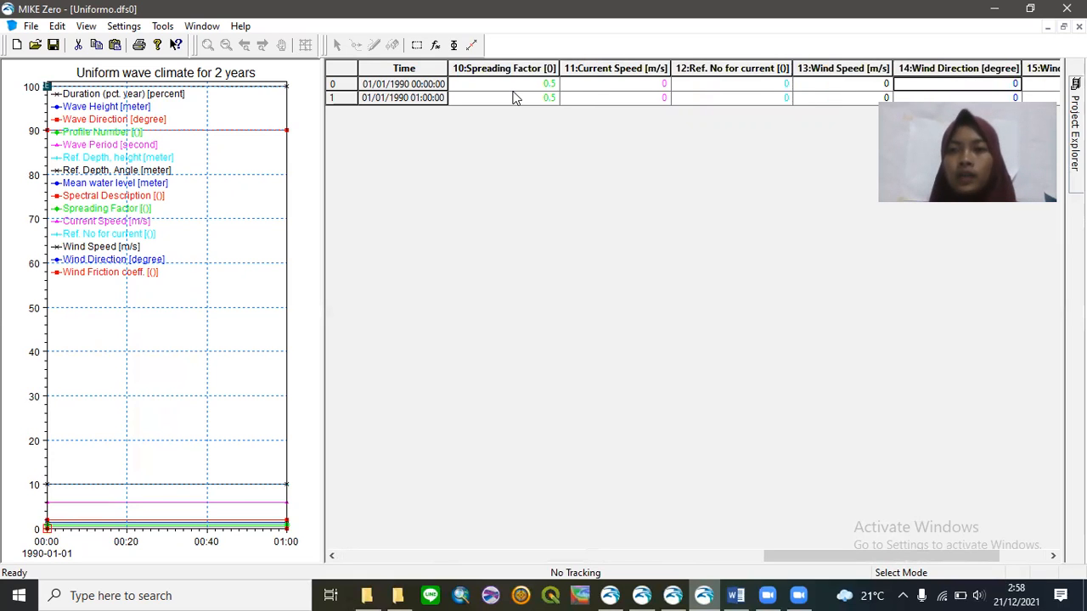
{"action": "key", "text": "Right"}
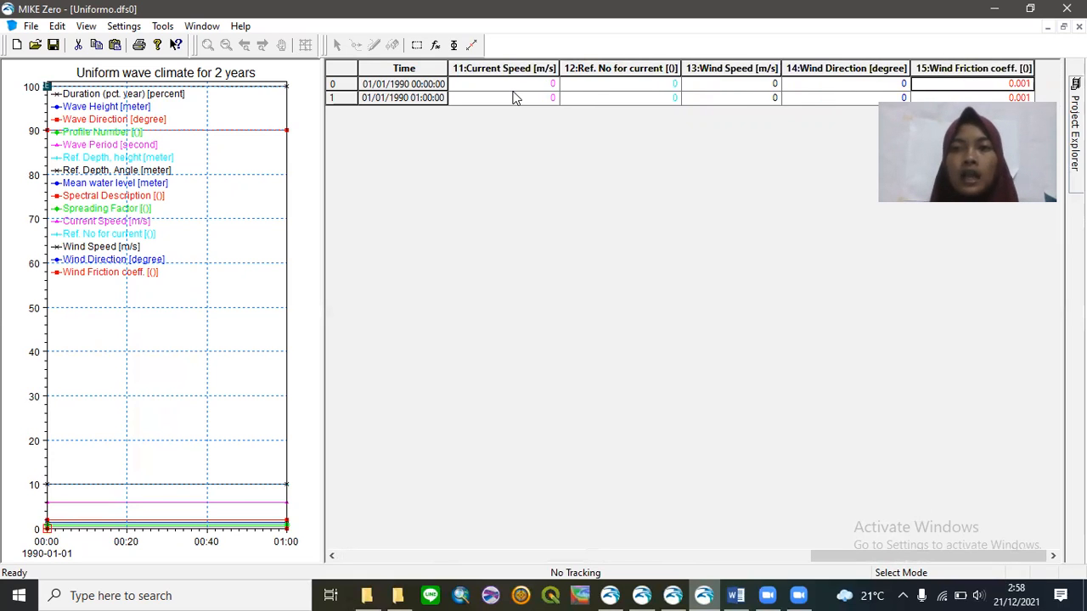
{"action": "key", "text": "Left"}
{"action": "key", "text": "Left"}
{"action": "key", "text": "Left"}
{"action": "key", "text": "Left"}
{"action": "key", "text": "Left"}
{"action": "key", "text": "Left"}
{"action": "key", "text": "Left"}
{"action": "key", "text": "Left"}
{"action": "key", "text": "Left"}
{"action": "key", "text": "Left"}
{"action": "key", "text": "Left"}
{"action": "key", "text": "Left"}
{"action": "key", "text": "Left"}
{"action": "key", "text": "Left"}
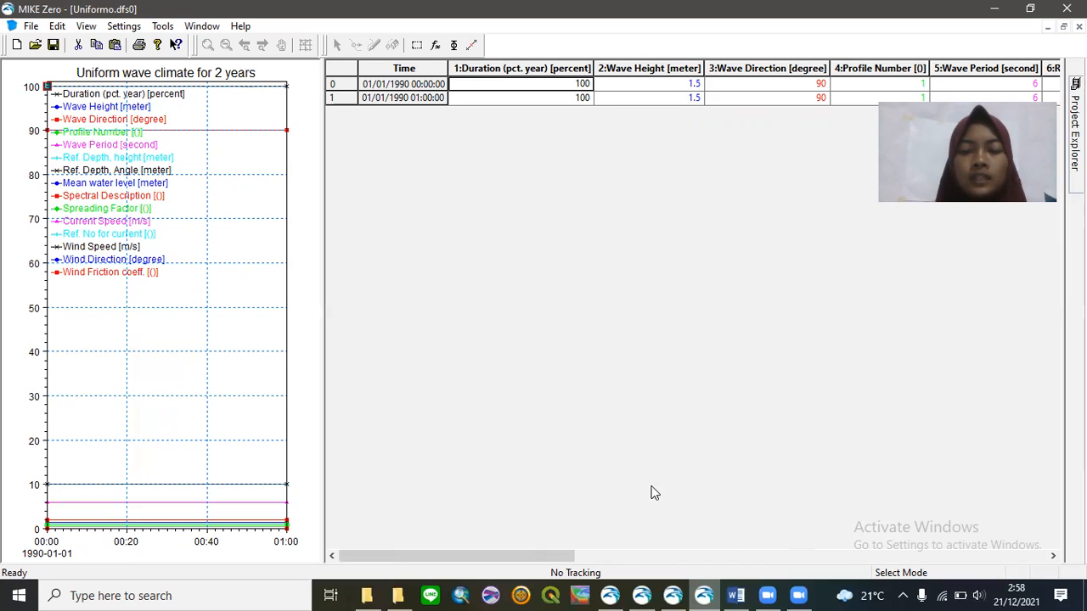
- Return to TS1 and close it without saving
{"action": "left_click", "coordinate": [609, 595]}
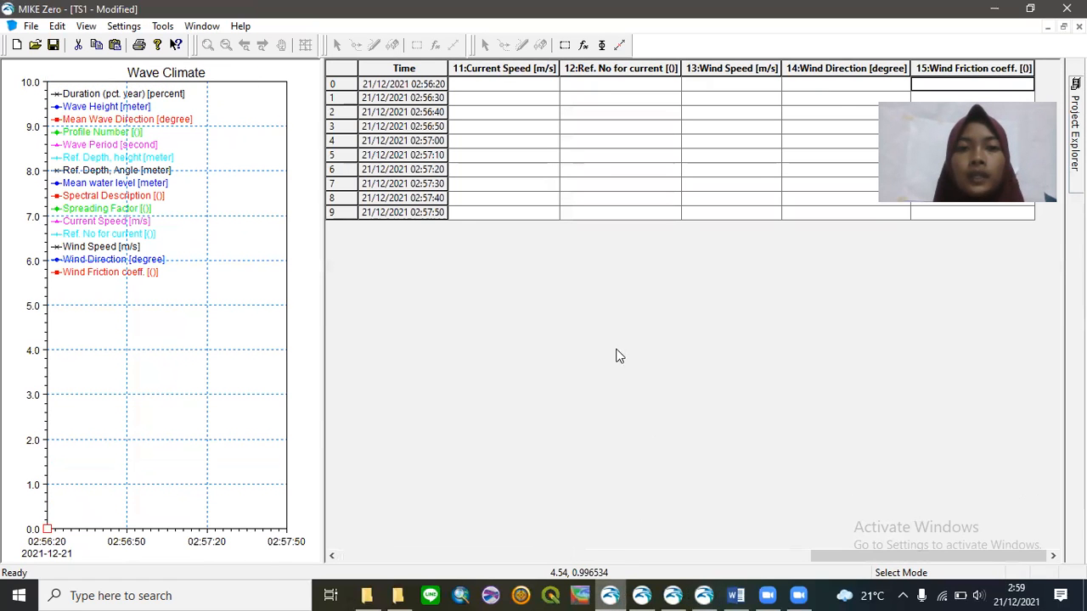
{"action": "left_click", "coordinate": [1079, 27]}
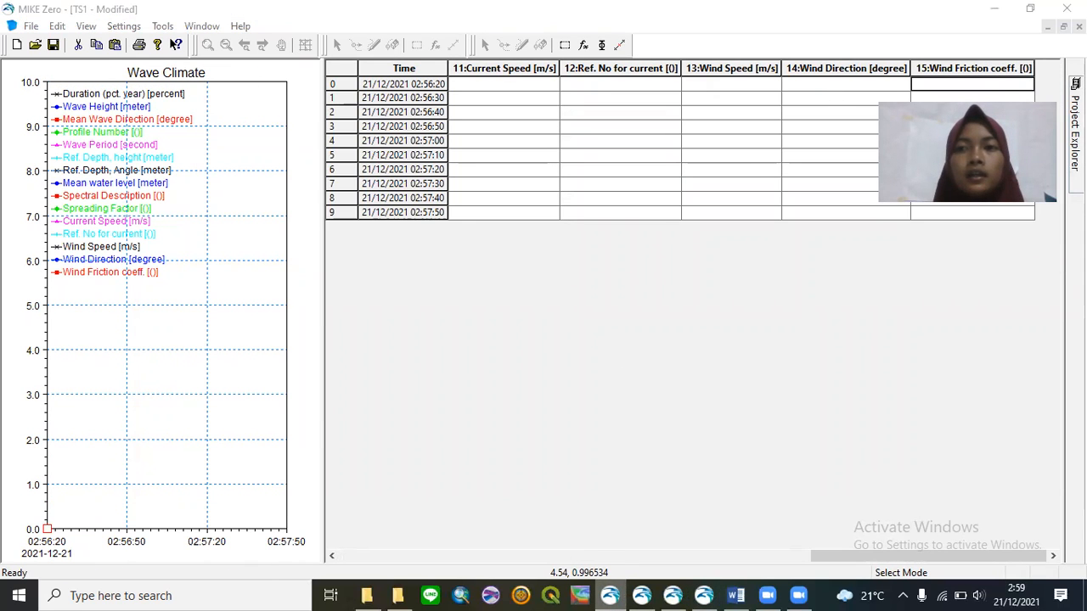
{"action": "left_click", "coordinate": [545, 332]}
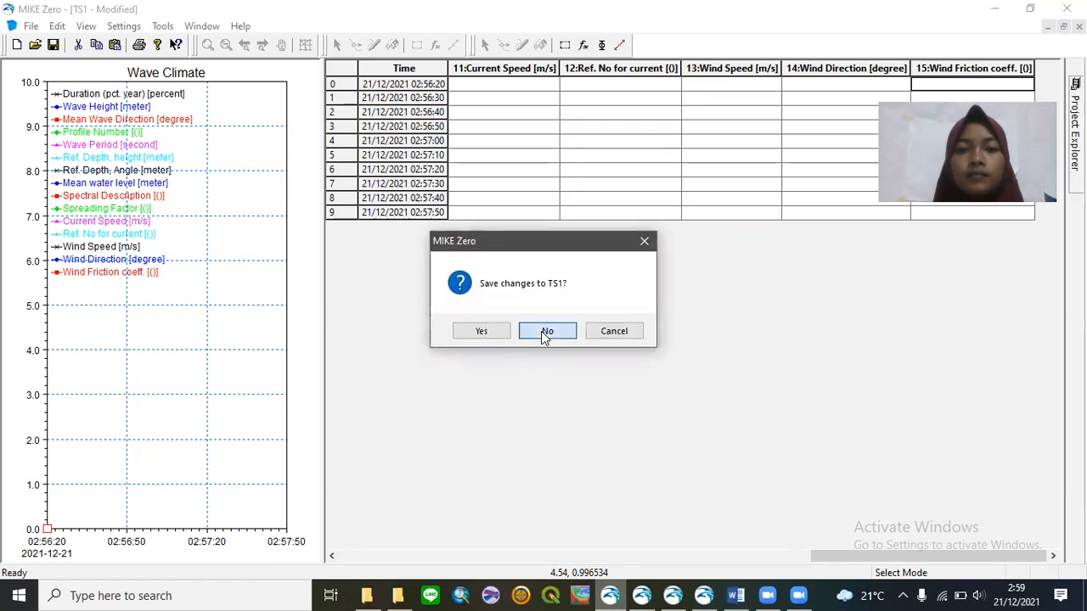
- Start a new LITPACK (.lit) file
{"action": "left_click", "coordinate": [17, 45]}
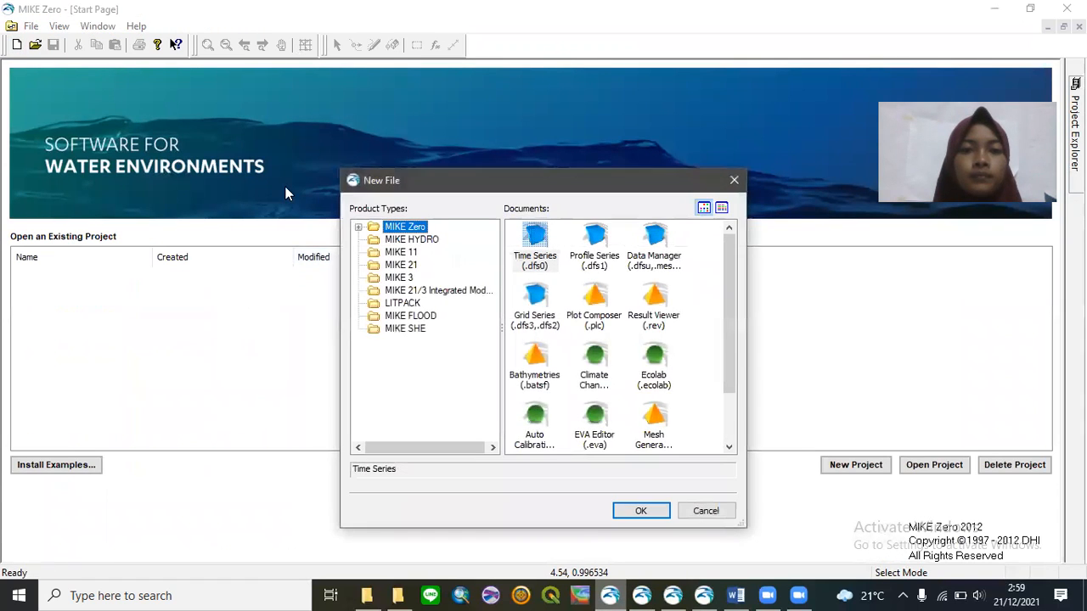
{"action": "left_click", "coordinate": [421, 304]}
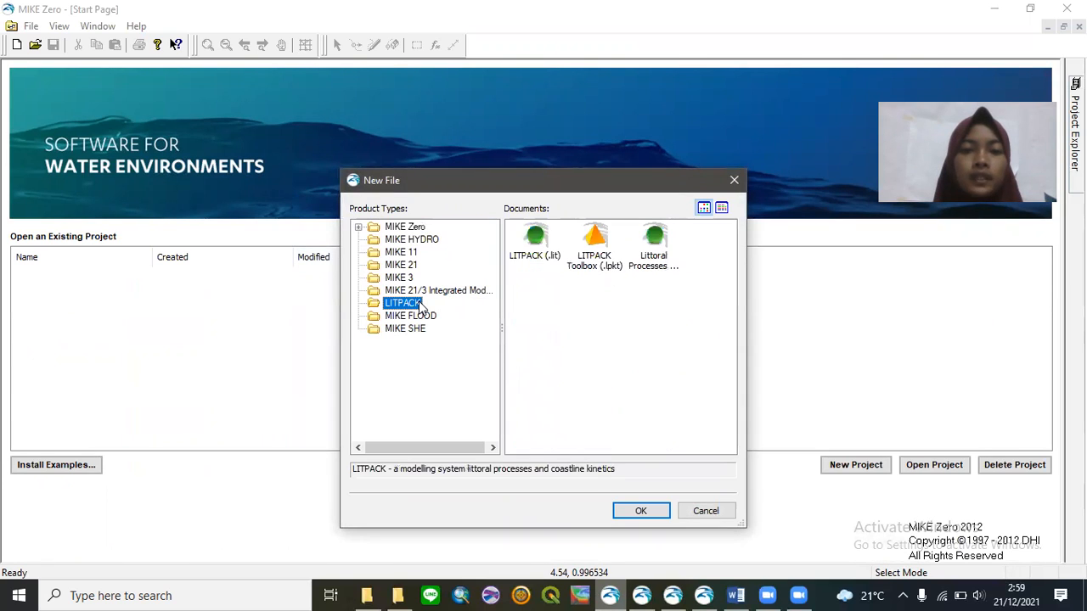
{"action": "left_click", "coordinate": [534, 240]}
{"action": "left_click", "coordinate": [643, 508]}
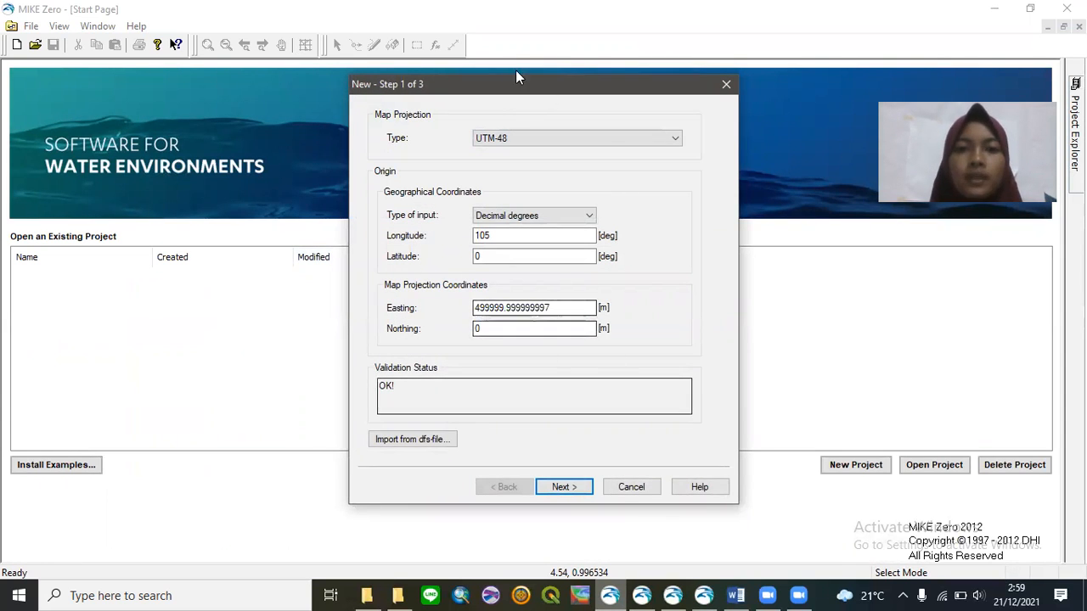
- Set the origin to longitude 104.6075, latitude -6.83, and advance to the baseline settings
{"action": "left_click", "coordinate": [570, 235]}
{"action": "key", "text": "BackSpace"}
{"action": "type", "text": "4"}
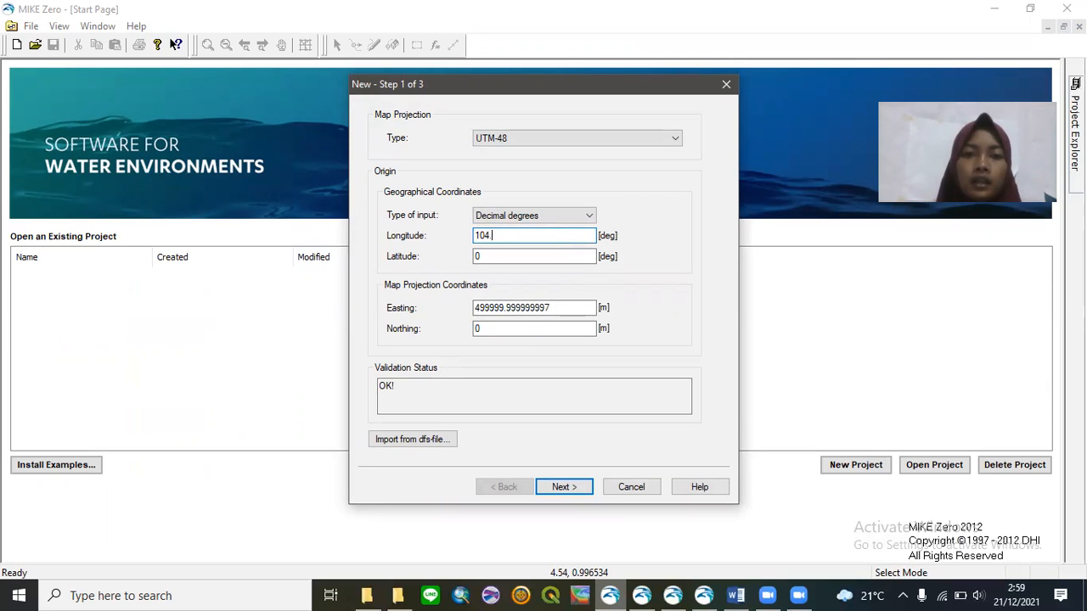
{"action": "type", "text": ".6075"}
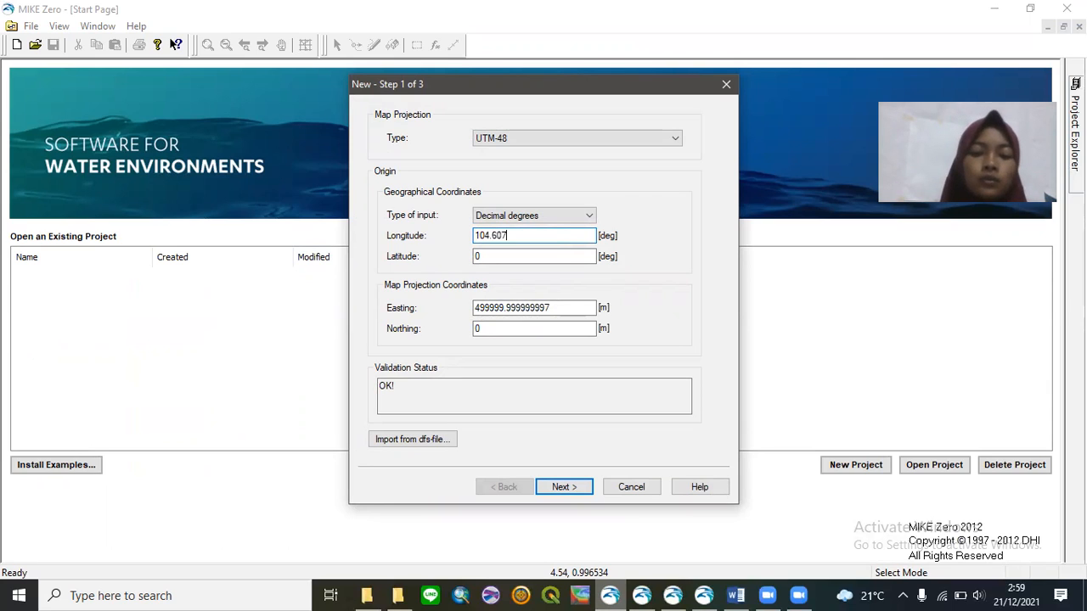
{"action": "left_click", "coordinate": [538, 253]}
{"action": "key", "text": "BackSpace"}
{"action": "type", "text": "-6.83"}
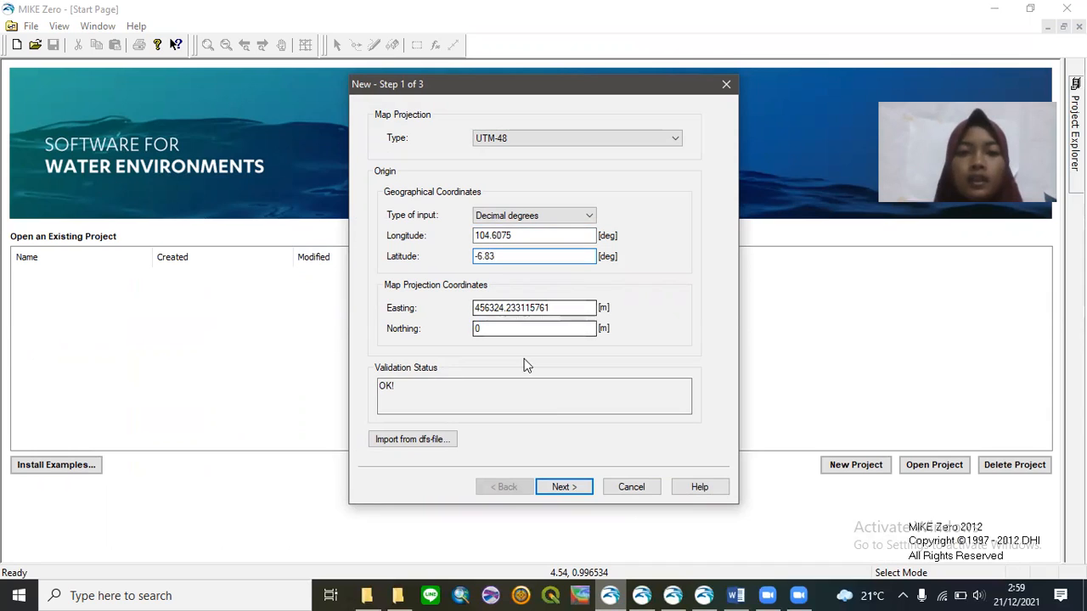
{"action": "left_click", "coordinate": [568, 308]}
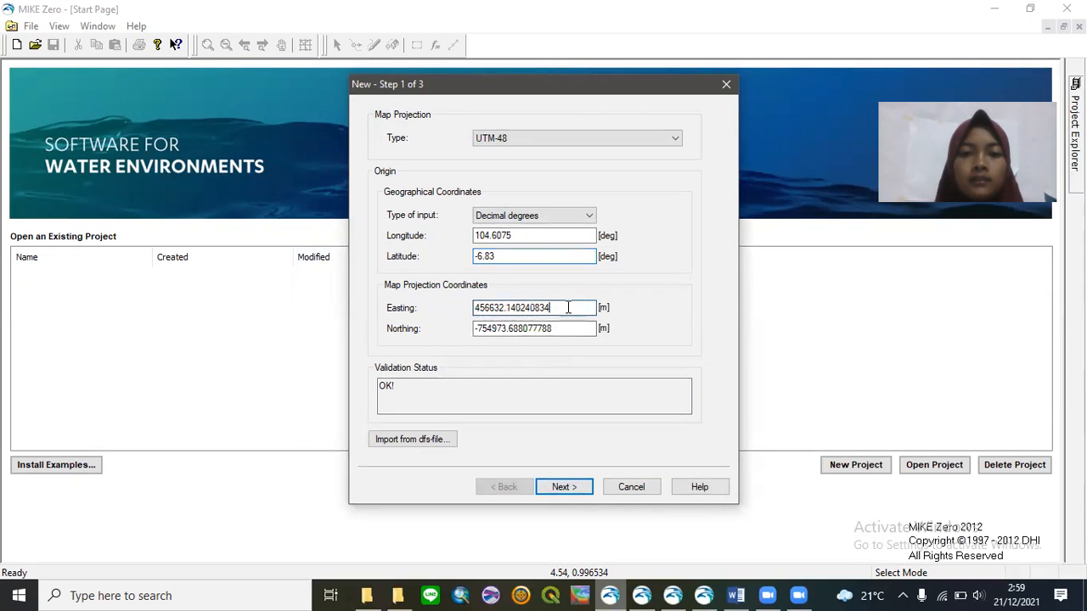
{"action": "left_click", "coordinate": [565, 488]}
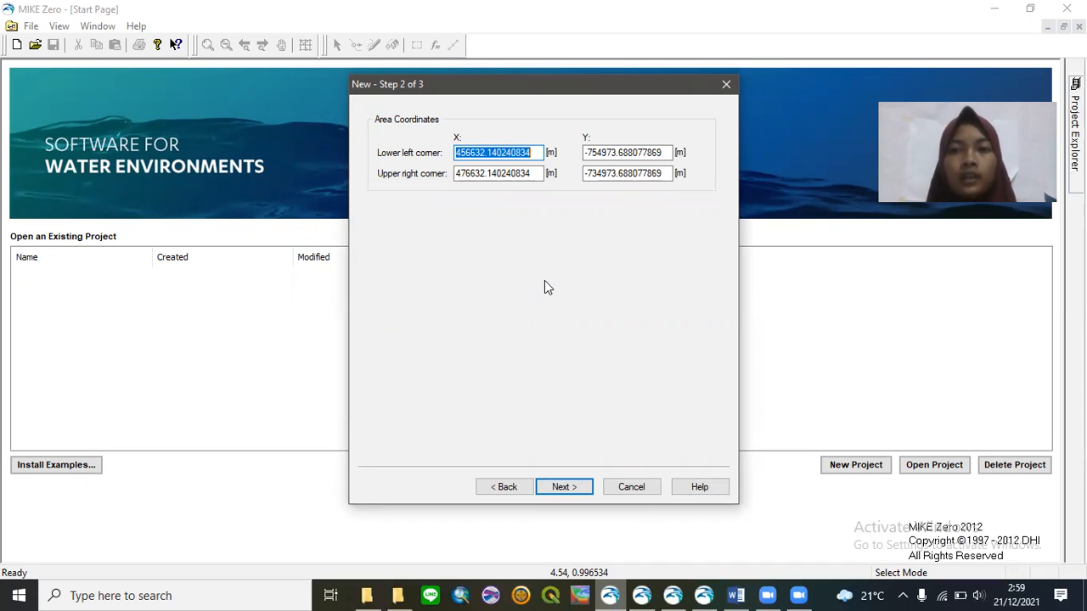
{"action": "left_click", "coordinate": [563, 487]}
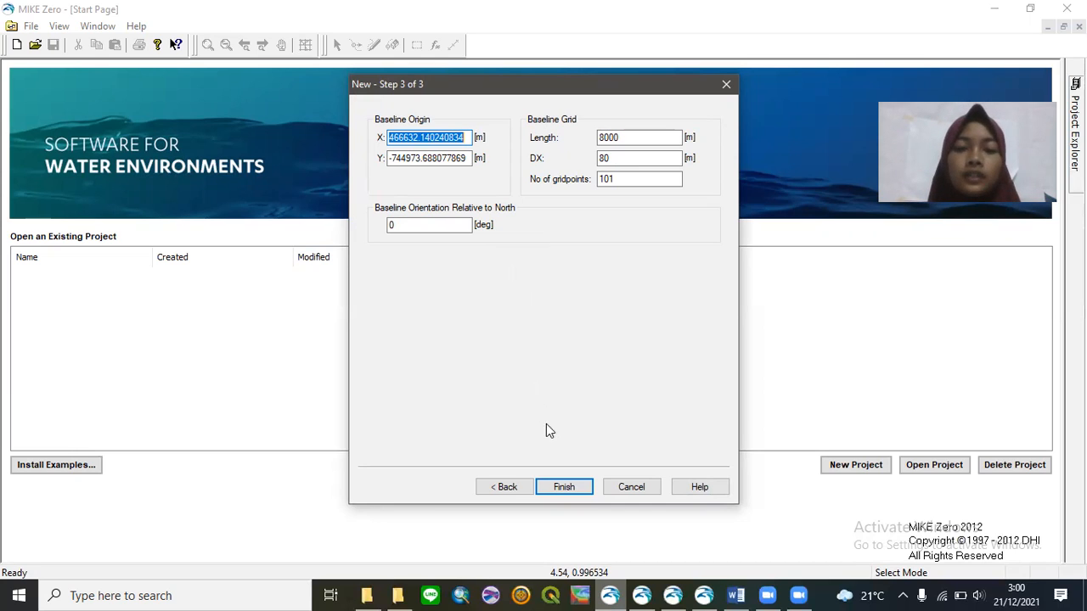
- Finish the wizard to create the Untitled2 LITPACK grid with its 8000 m baseline
{"action": "left_click", "coordinate": [581, 489]}
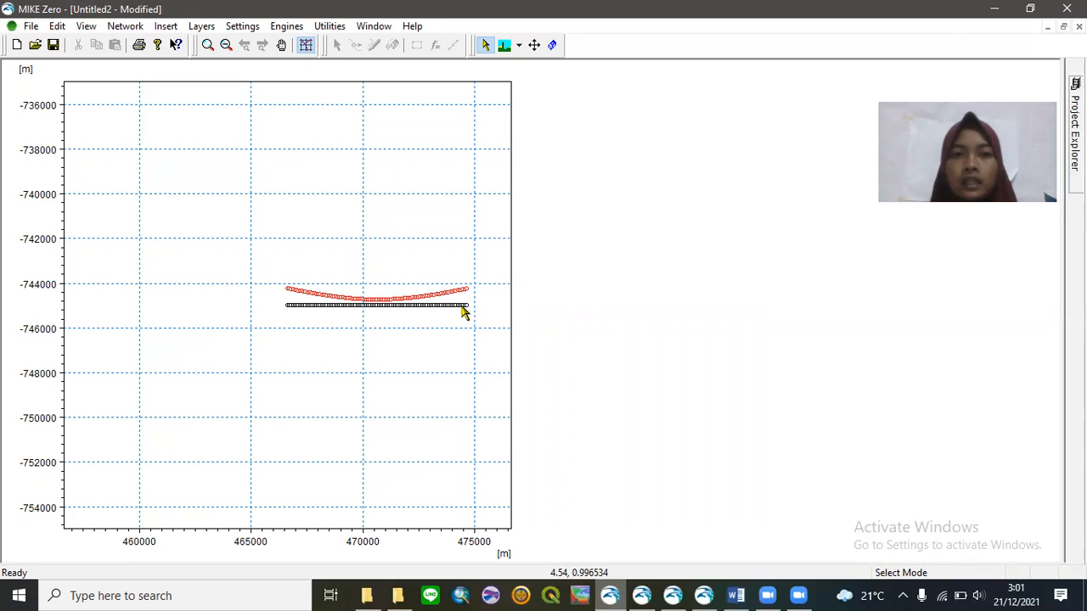
- Start a LITLINE setup loaded from the saved contour.lin file and go to Coastline Description
{"action": "left_click", "coordinate": [286, 25]}
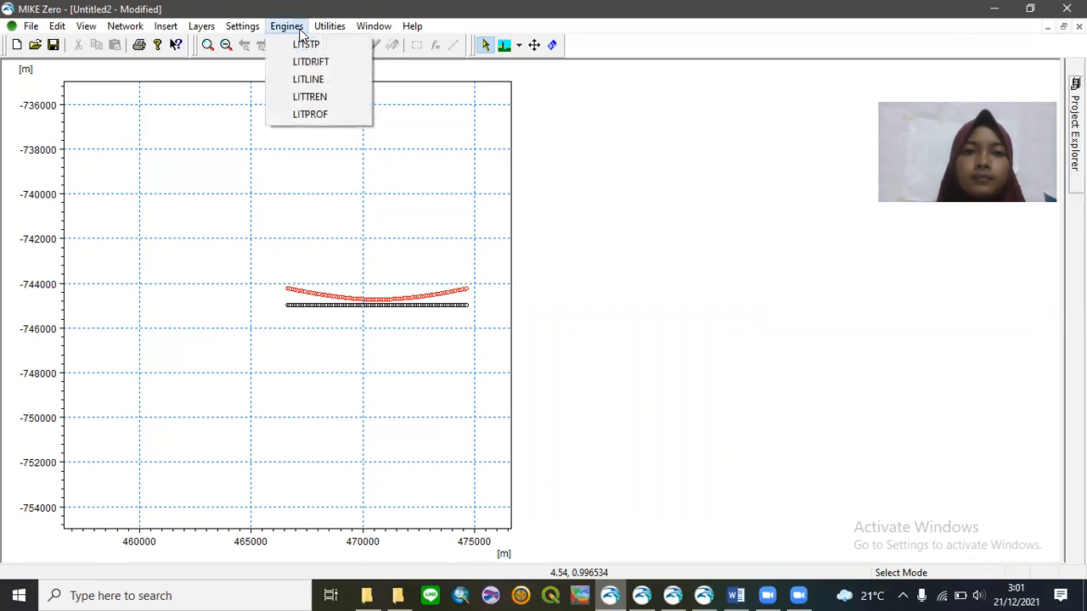
{"action": "left_click", "coordinate": [320, 80]}
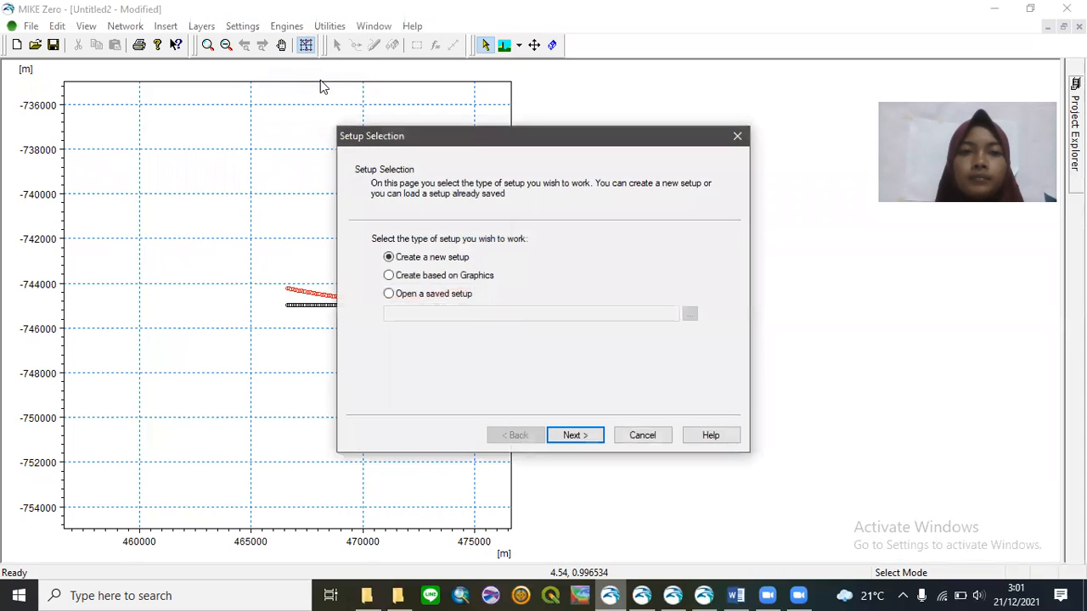
{"action": "left_click", "coordinate": [457, 294]}
{"action": "left_click", "coordinate": [688, 316]}
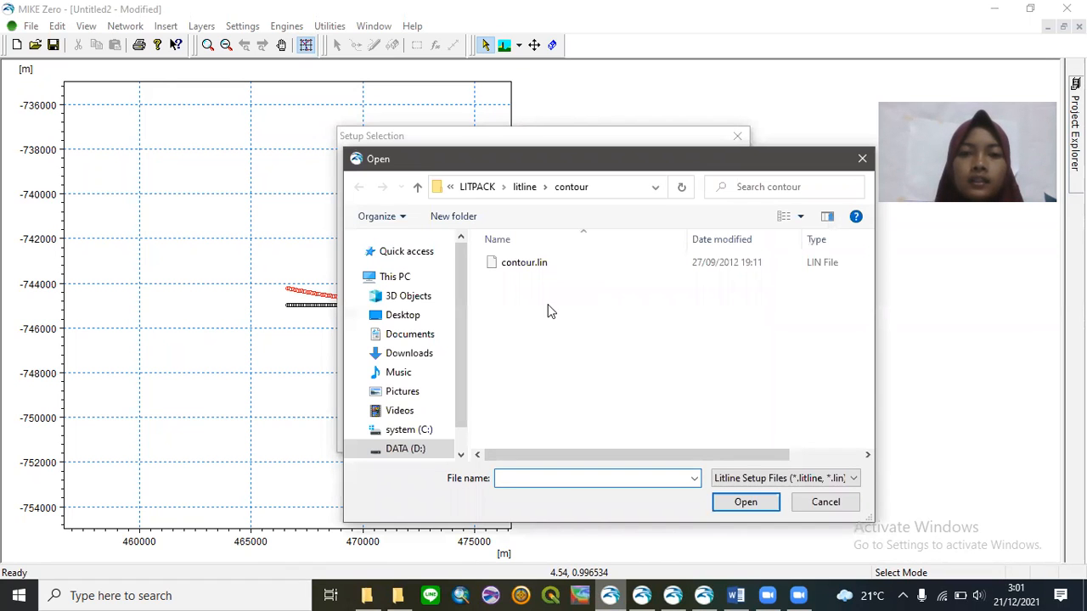
{"action": "left_click", "coordinate": [522, 269]}
{"action": "double_click", "coordinate": [522, 265]}
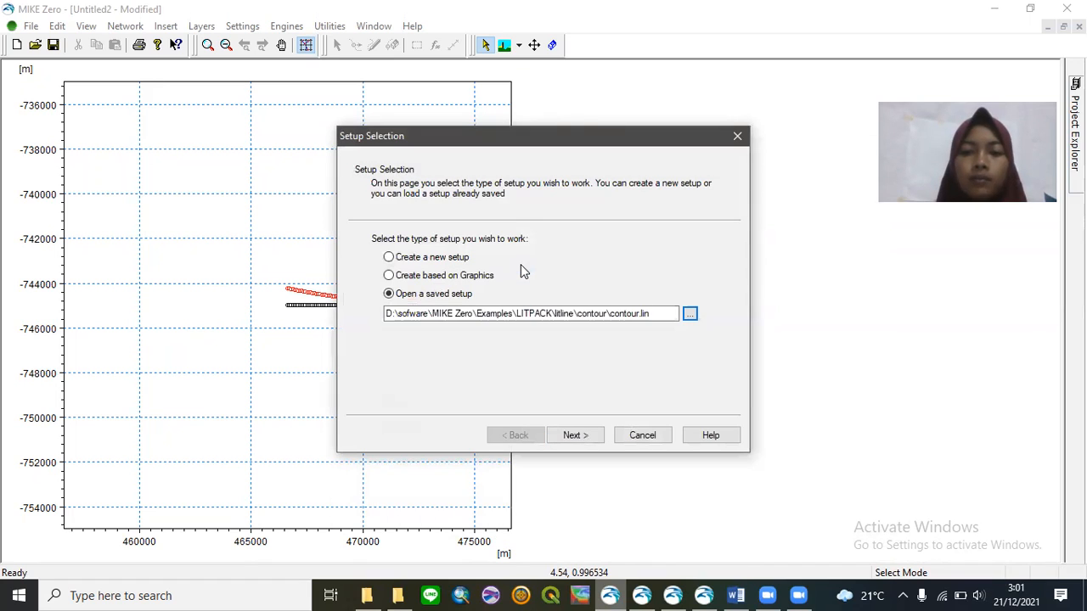
{"action": "left_click", "coordinate": [574, 435]}
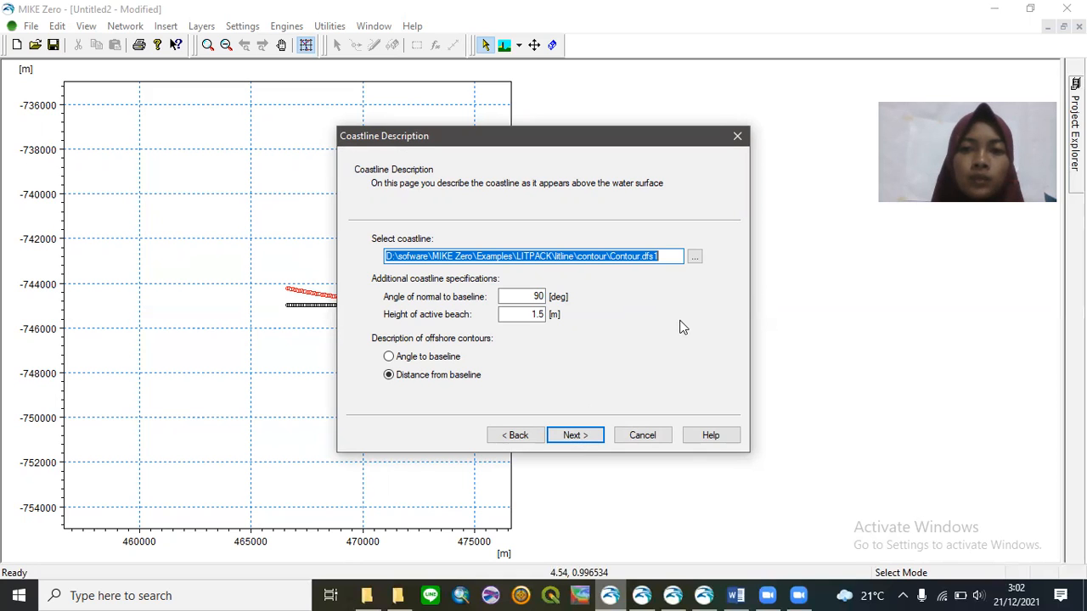
- Keep Contour.dfs1 and the example's profile and climate settings, advancing to Simulation Period
{"action": "left_click", "coordinate": [696, 263]}
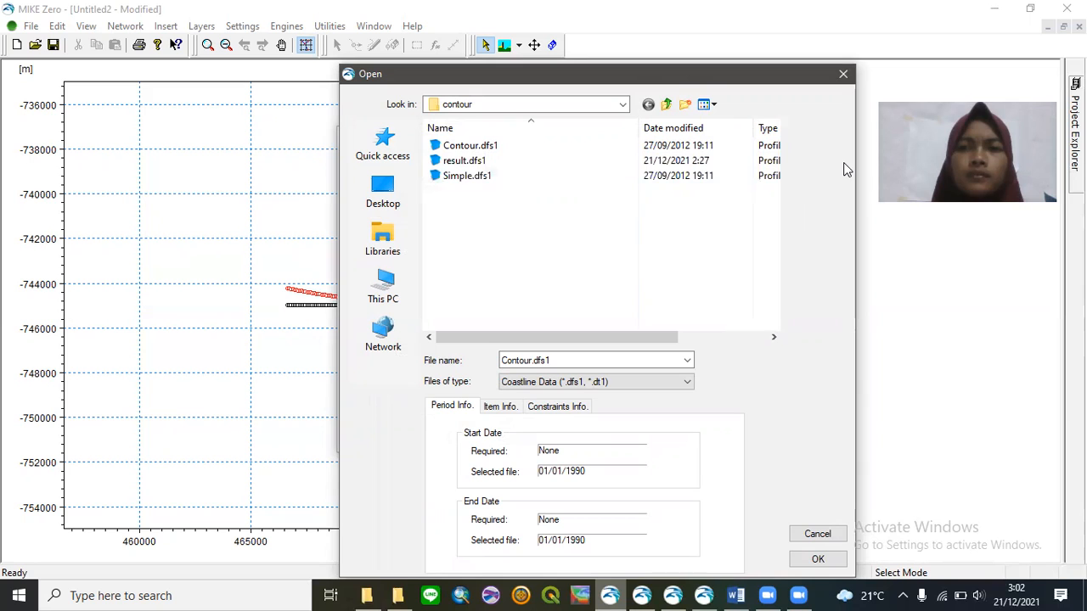
{"action": "left_click", "coordinate": [843, 74]}
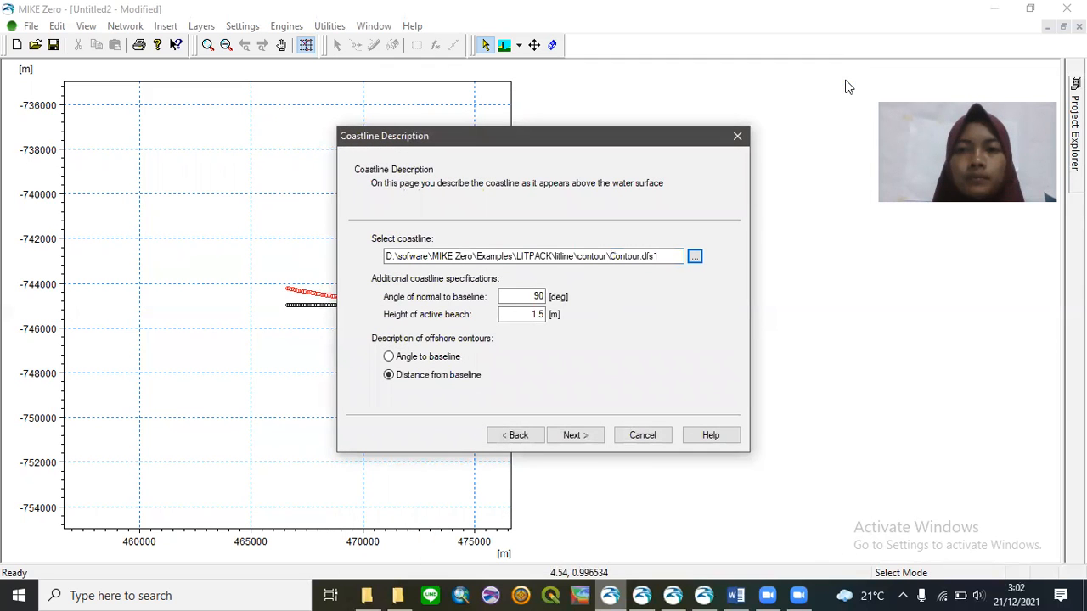
{"action": "left_click", "coordinate": [573, 435]}
{"action": "left_click", "coordinate": [575, 436]}
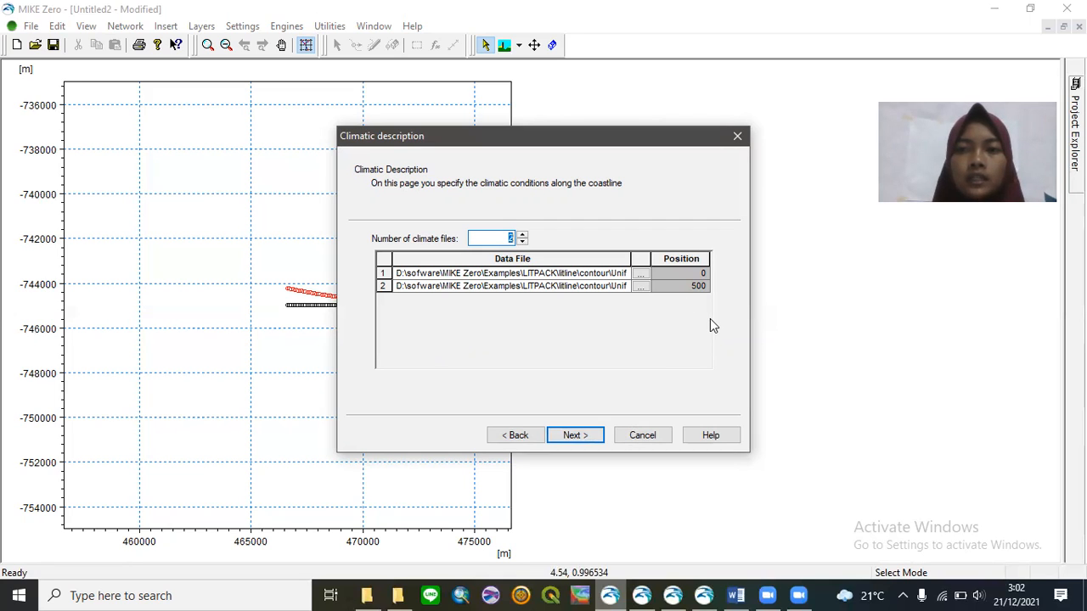
{"action": "left_click", "coordinate": [579, 434]}
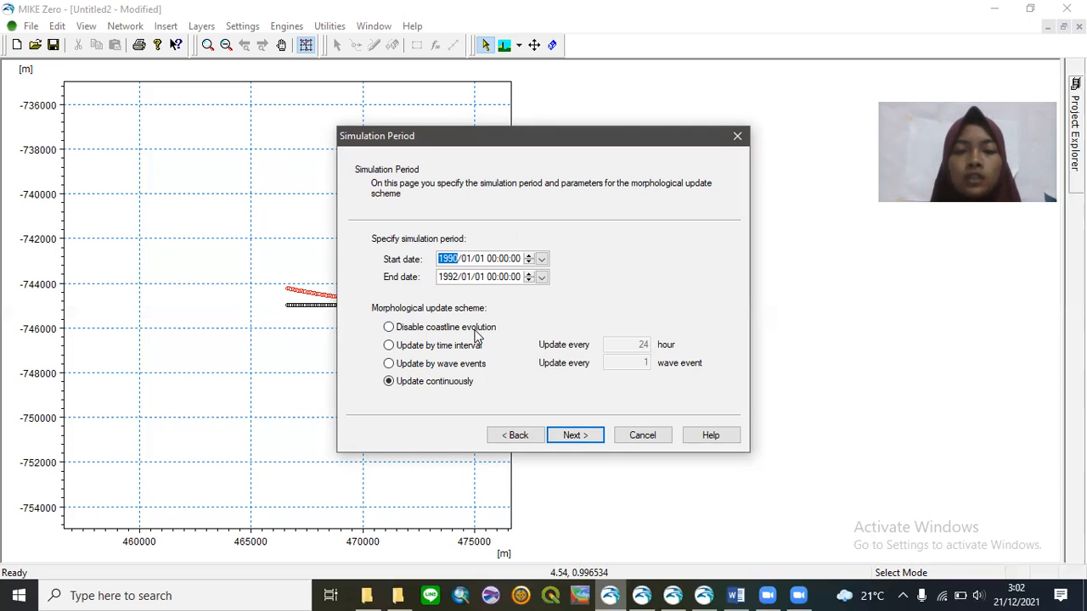
- Set the end date to 1990/01/02 and accept the transport, structure, sediment and calculation pages
{"action": "left_click", "coordinate": [456, 281]}
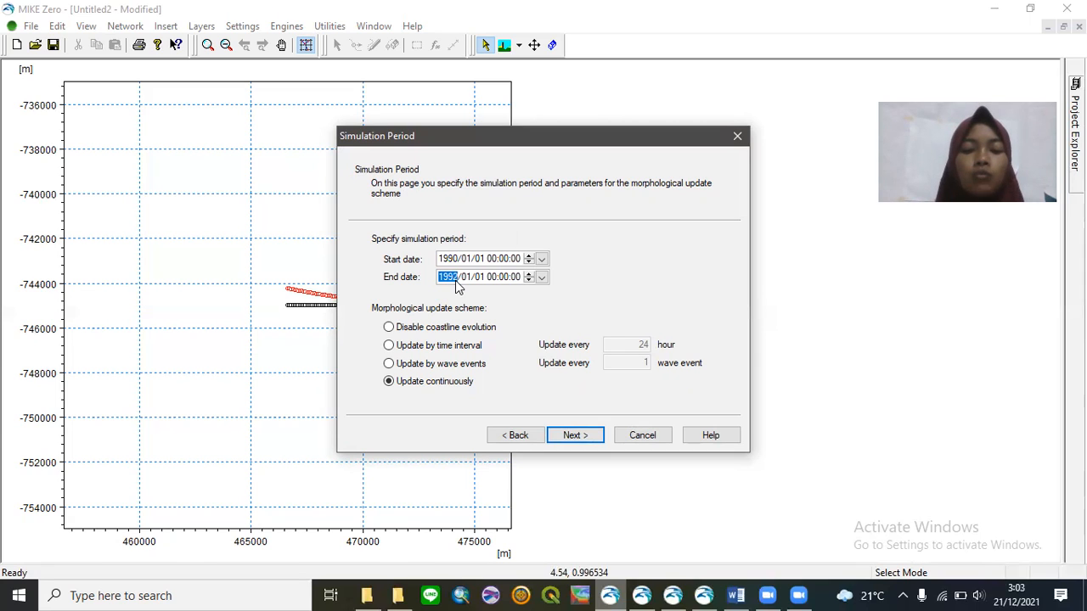
{"action": "type", "text": "1990/"}
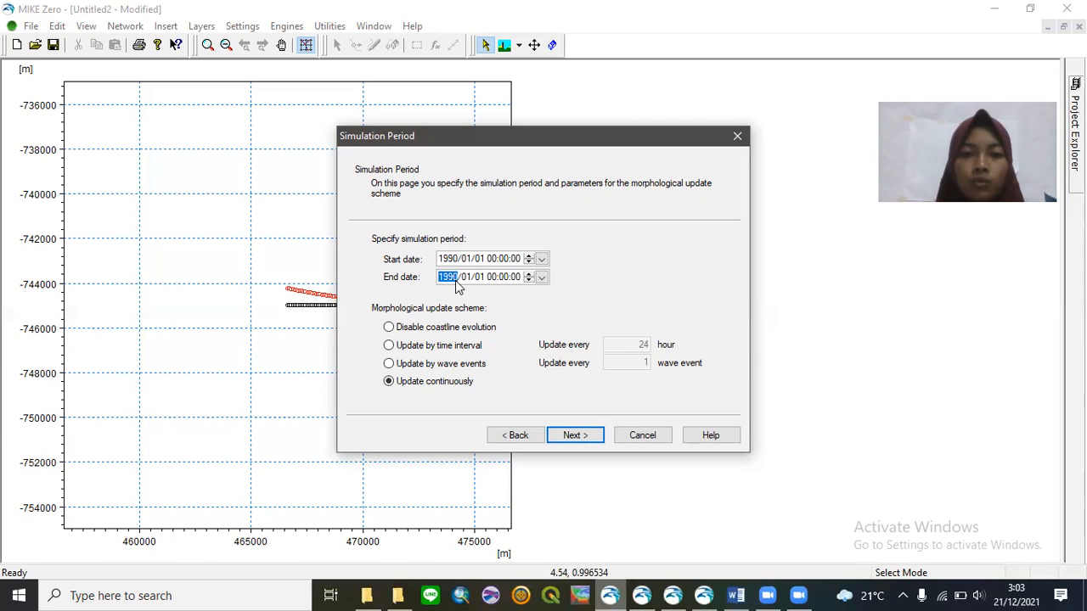
{"action": "type", "text": "01/02"}
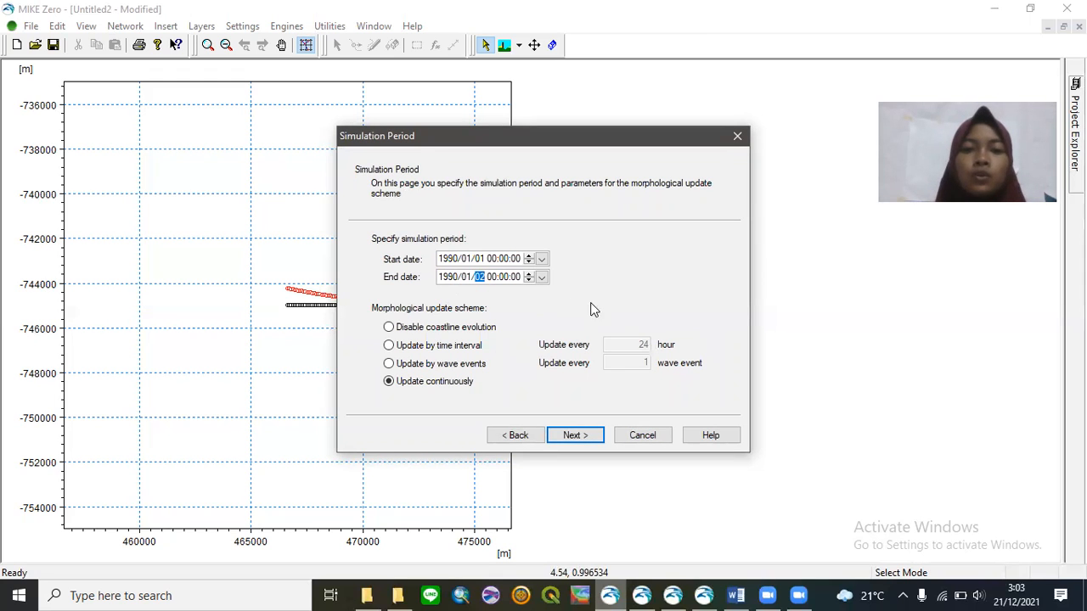
{"action": "left_click", "coordinate": [584, 436]}
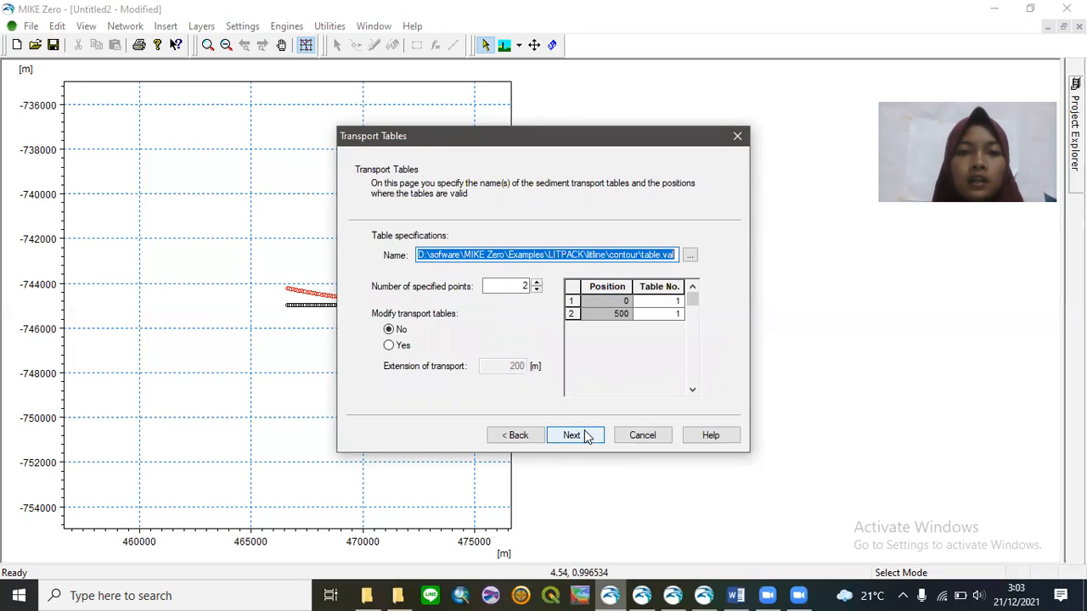
{"action": "left_click", "coordinate": [584, 435]}
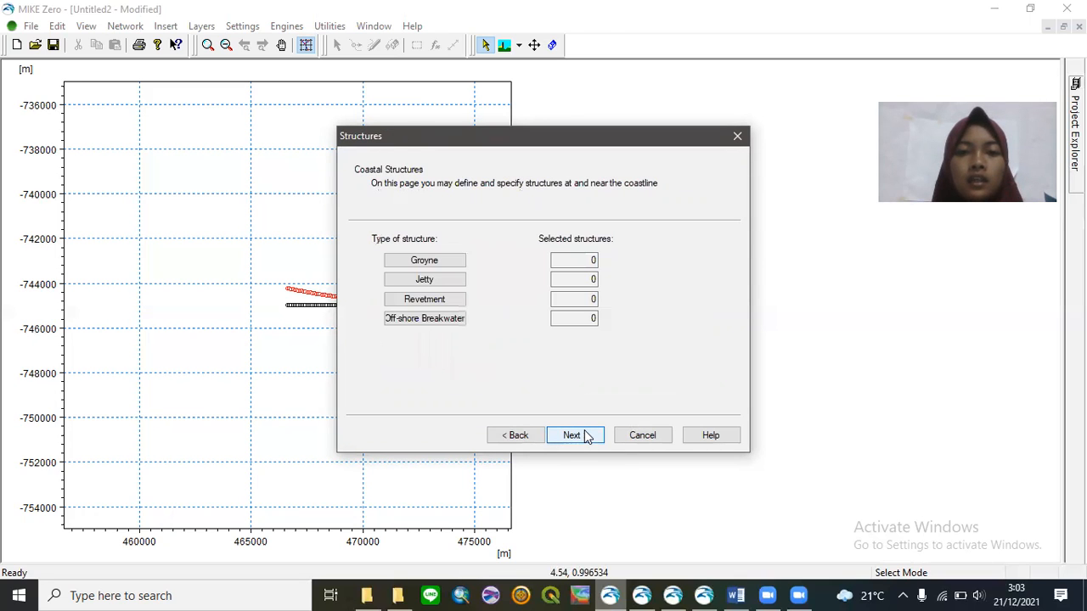
{"action": "left_click", "coordinate": [584, 436]}
{"action": "left_click", "coordinate": [584, 436]}
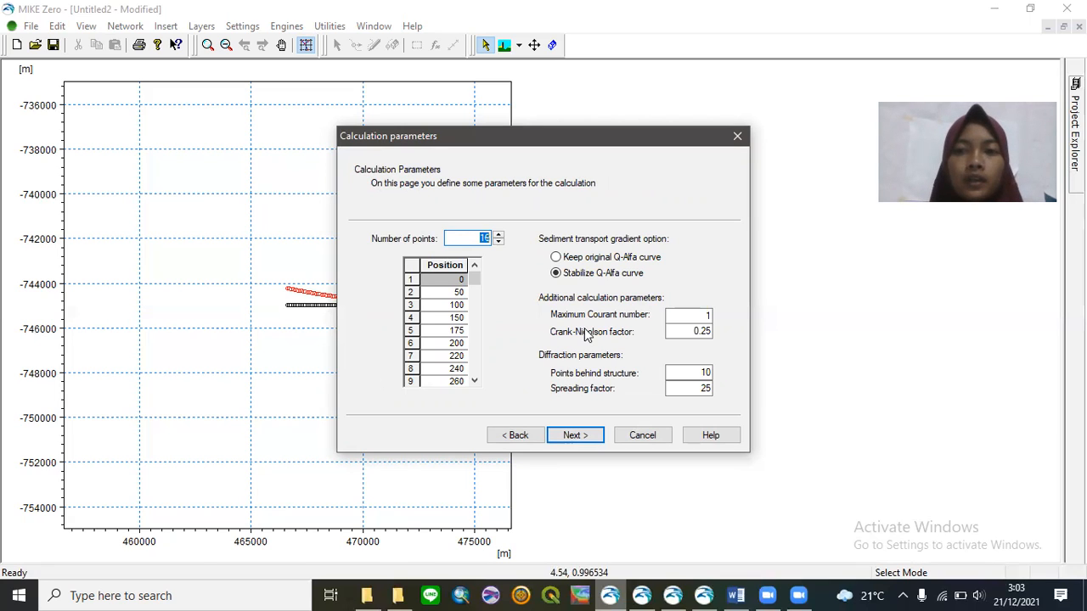
{"action": "left_click", "coordinate": [592, 436]}
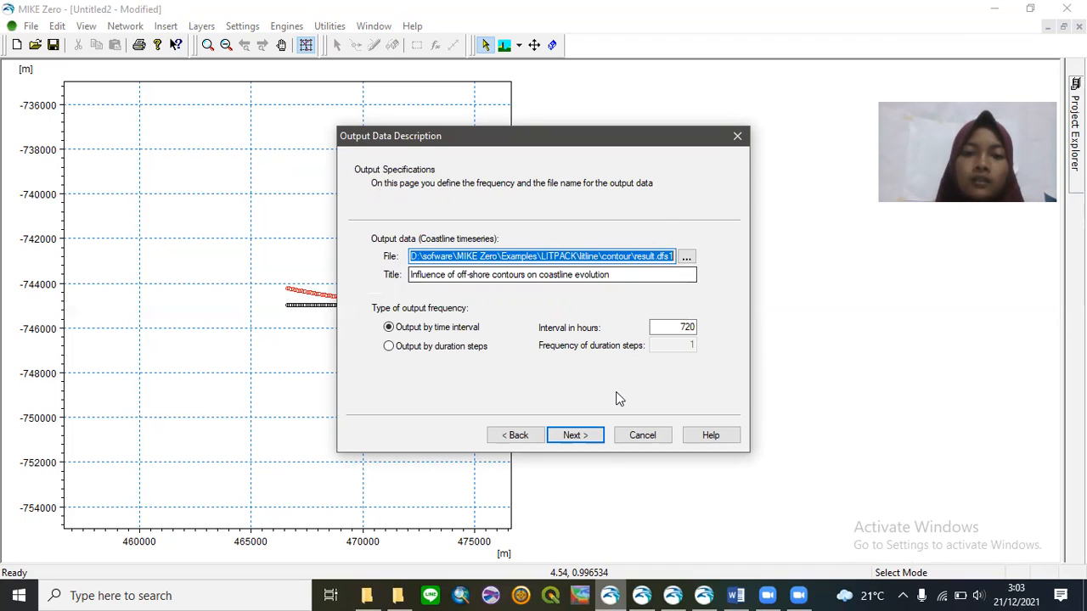
- Go to the Overview Page and start the LITLINE simulation with graphics
{"action": "left_click", "coordinate": [585, 441]}
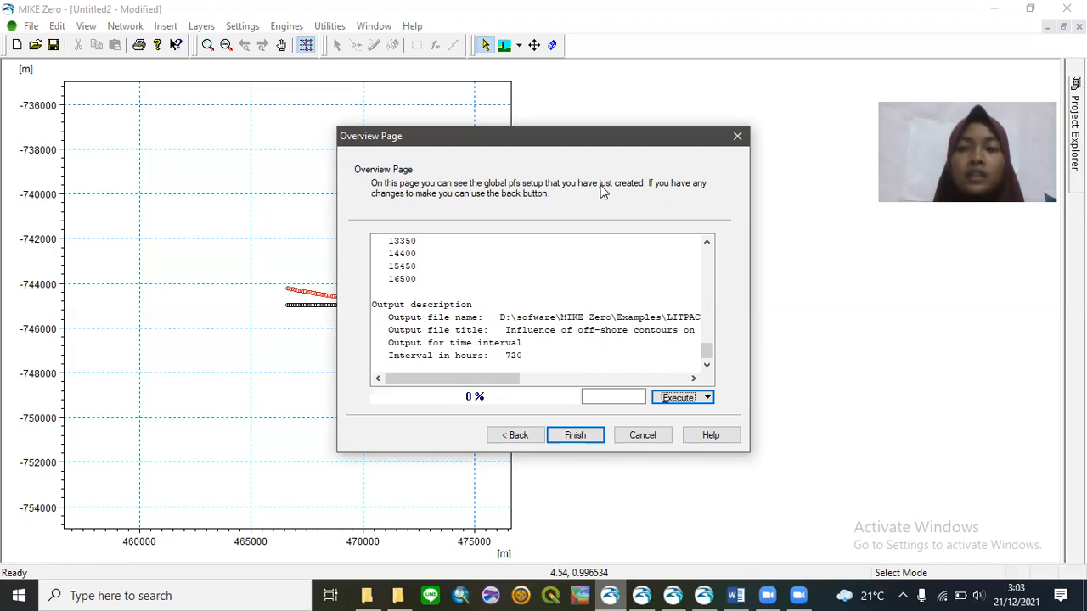
{"action": "left_click", "coordinate": [707, 398]}
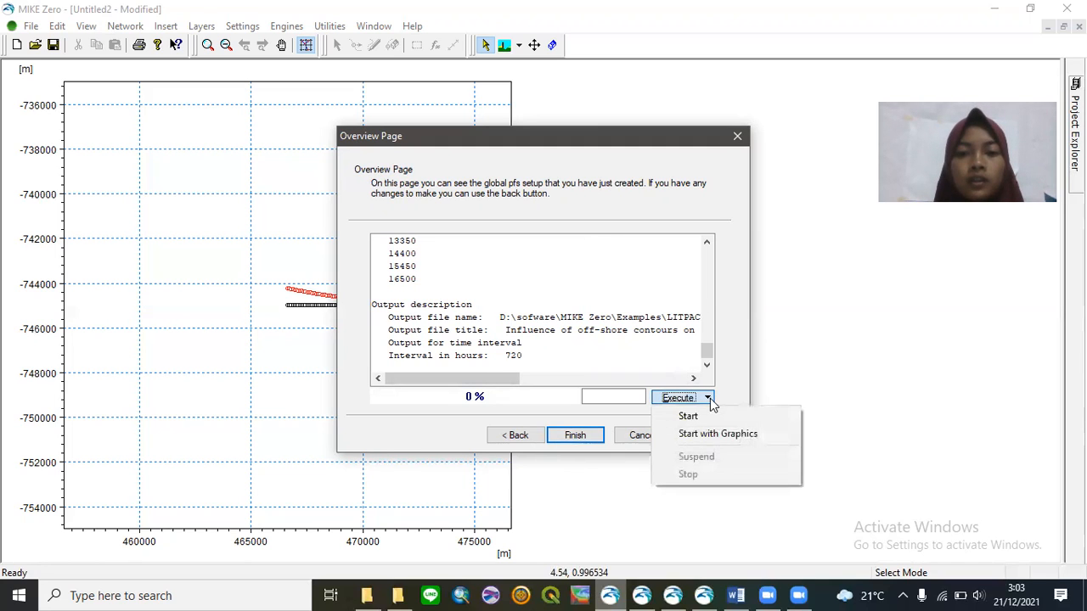
{"action": "left_click", "coordinate": [730, 440]}
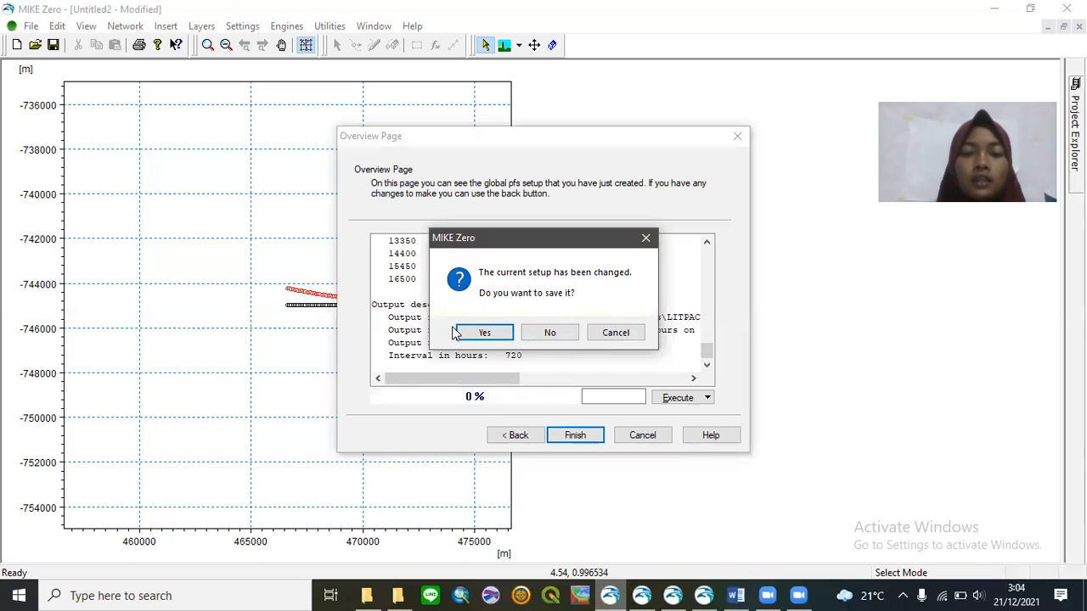
- Decline saving the changed setup so the LITLINE run proceeds unsaved
{"action": "left_click", "coordinate": [557, 332]}
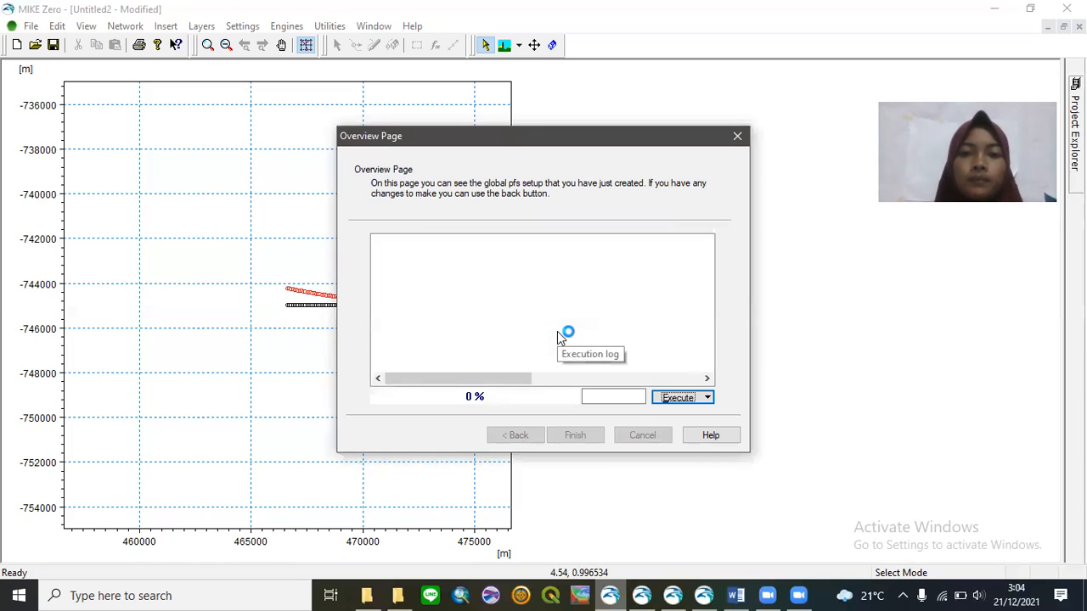